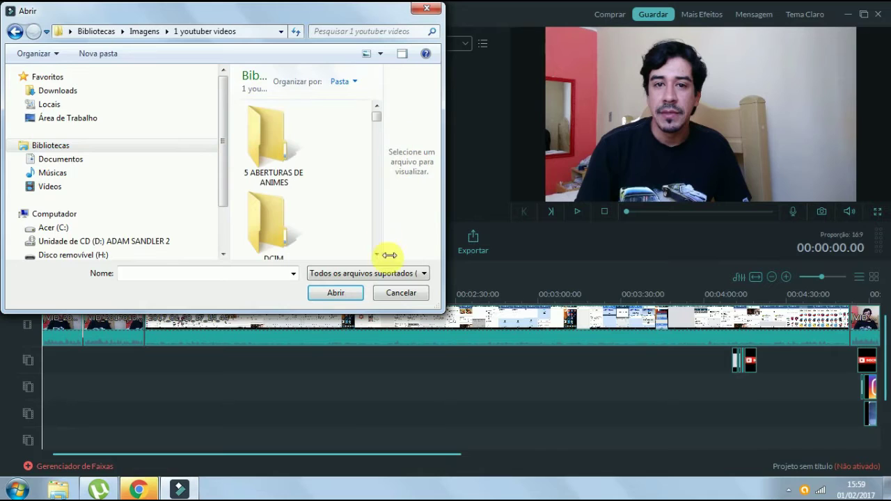
Step: Import the video 2017_01_30_17_14_44 from the folder Nova pasta (4) inside 1 youtuber videos
left_click(377, 254)
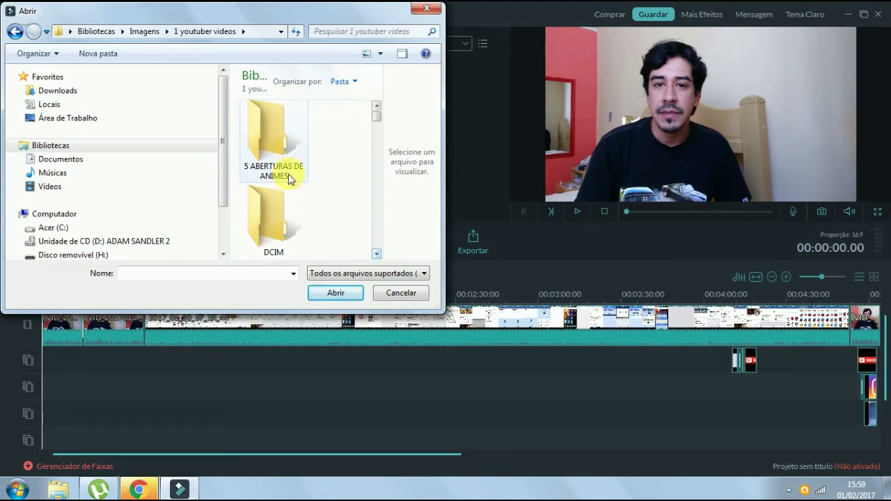
left_click(377, 254)
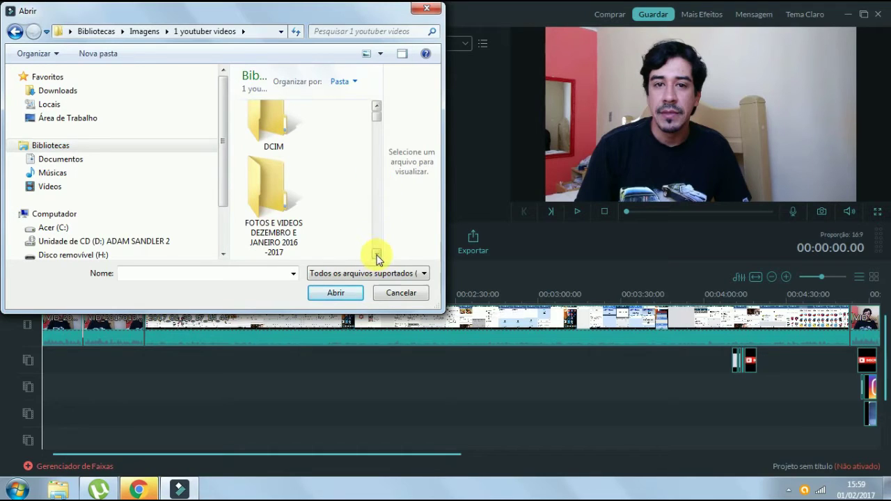
left_click(377, 255)
left_click(377, 255)
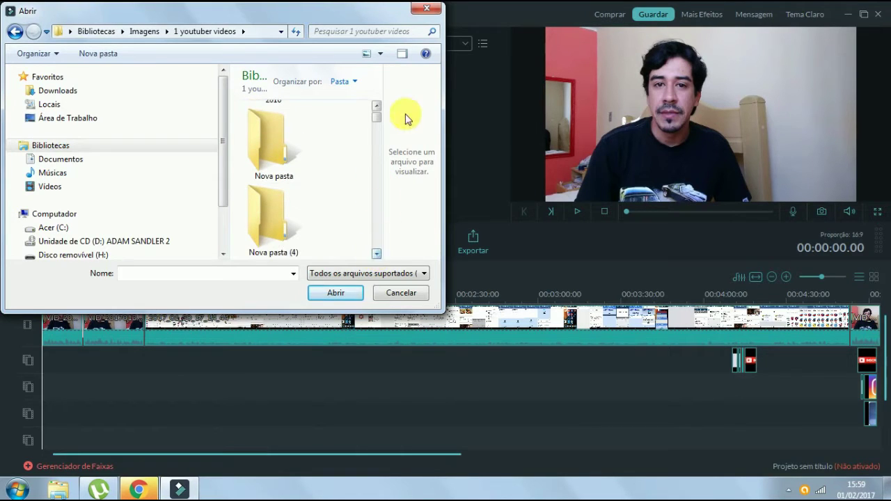
double_click(287, 223)
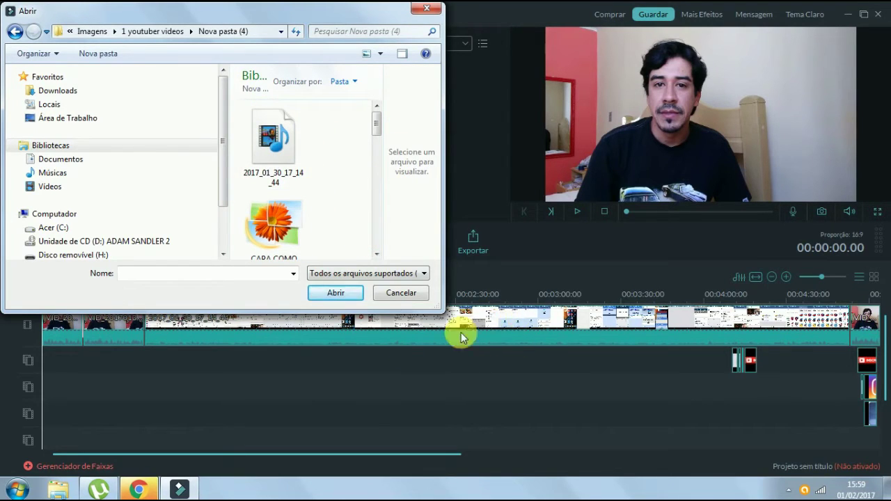
left_click(335, 294)
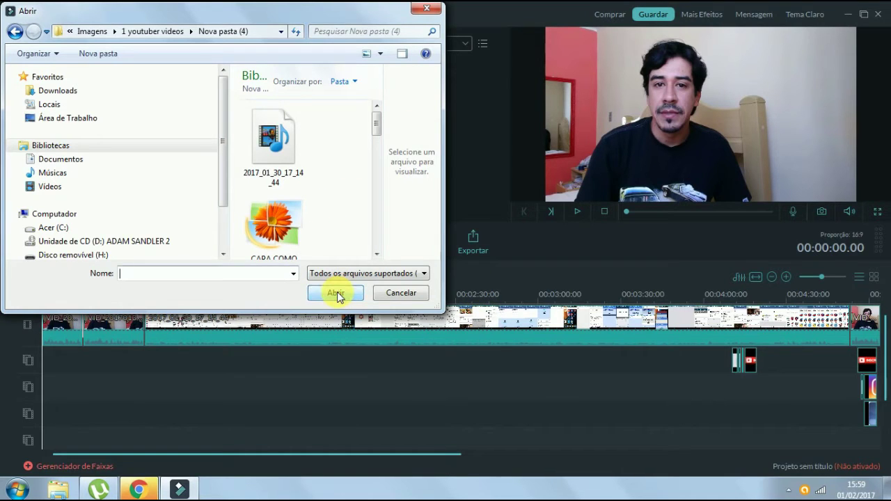
double_click(291, 140)
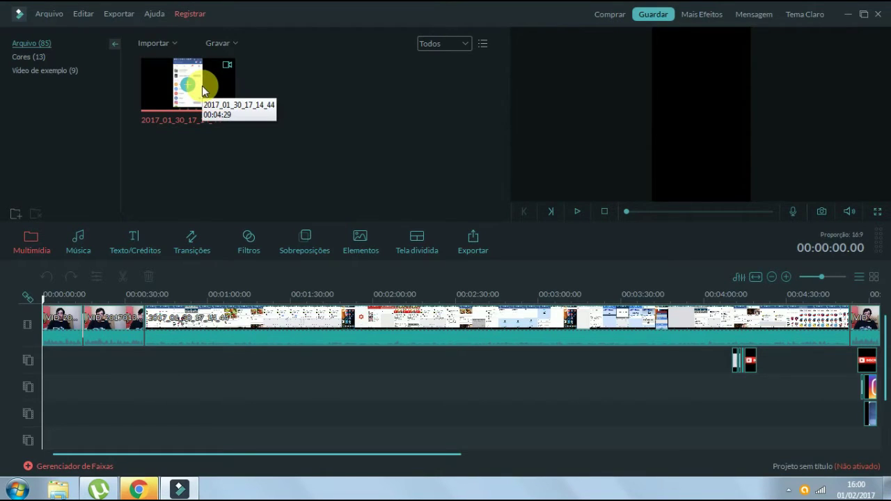
Step: Delete the screen recording and the three webcam clips from the video track, emptying the timeline
left_click(278, 328)
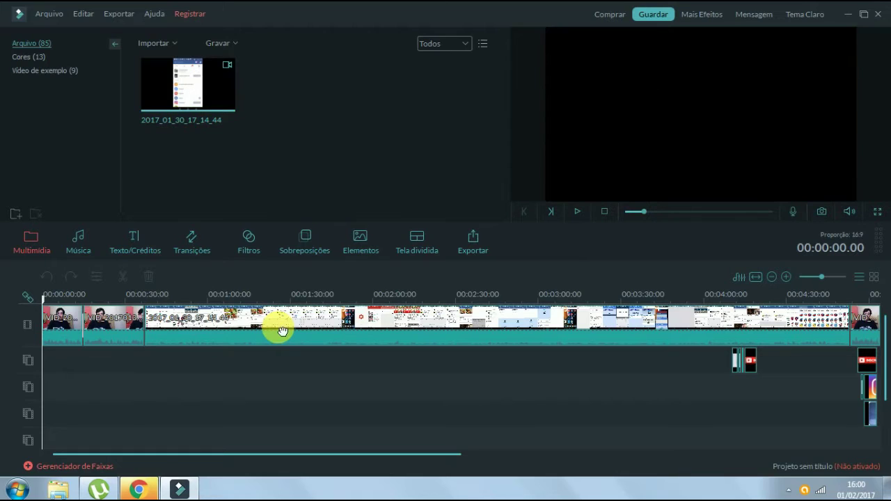
left_click(206, 327)
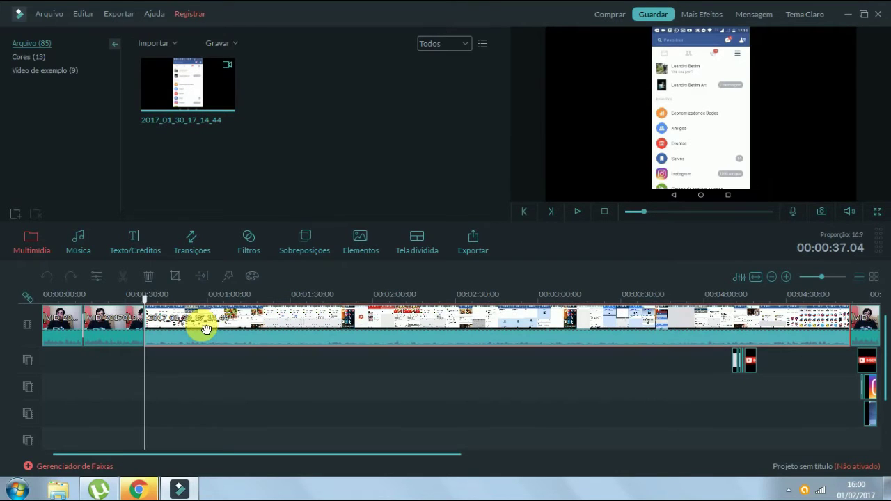
left_click(149, 276)
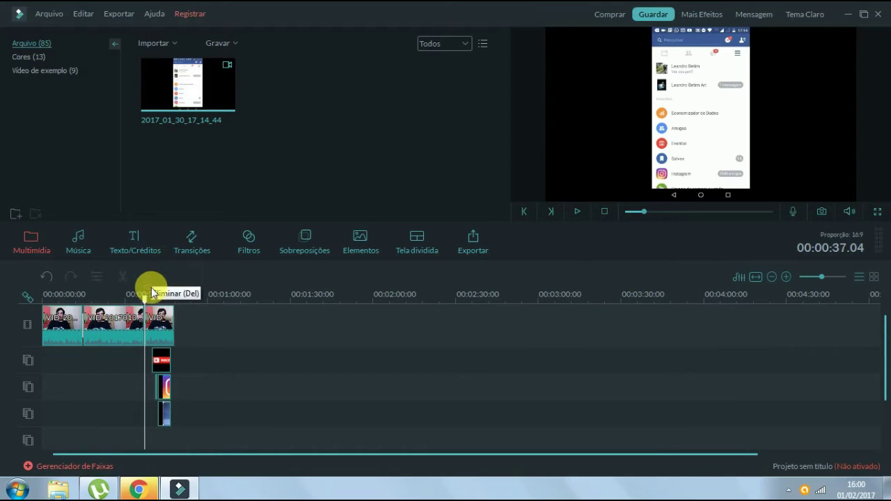
left_click(162, 313)
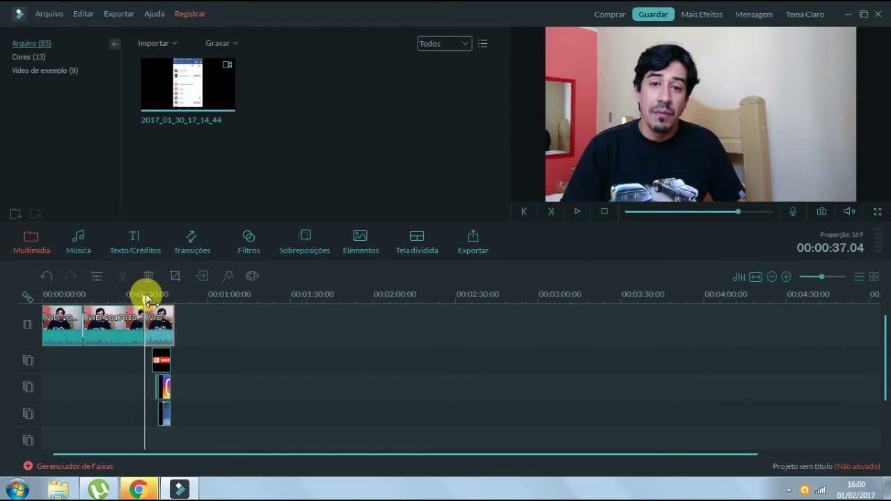
left_click(149, 276)
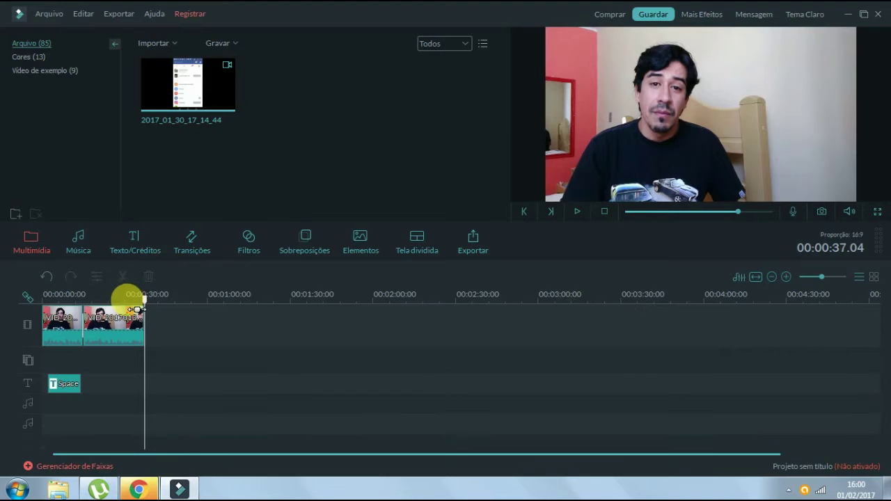
left_click(118, 324)
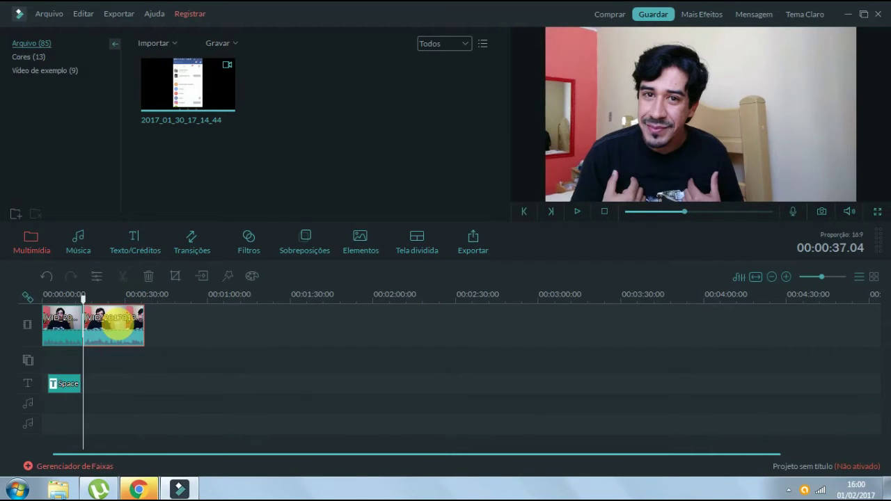
left_click(149, 276)
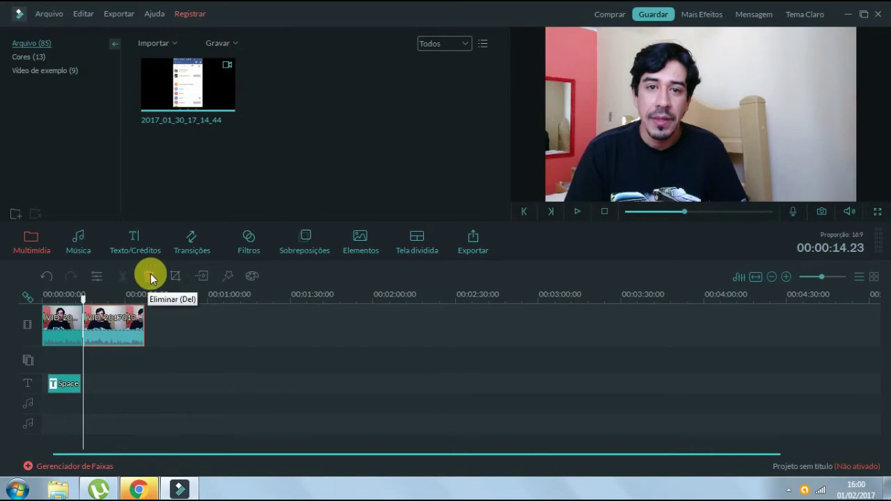
left_click(59, 334)
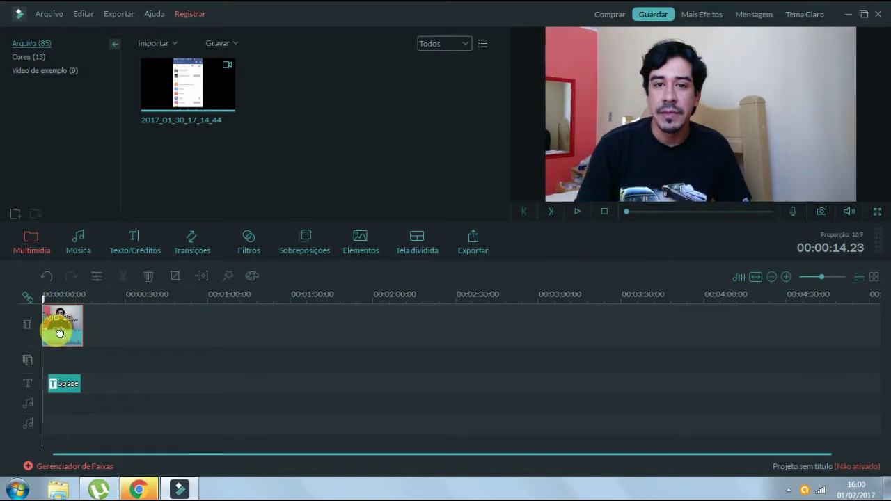
left_click(147, 276)
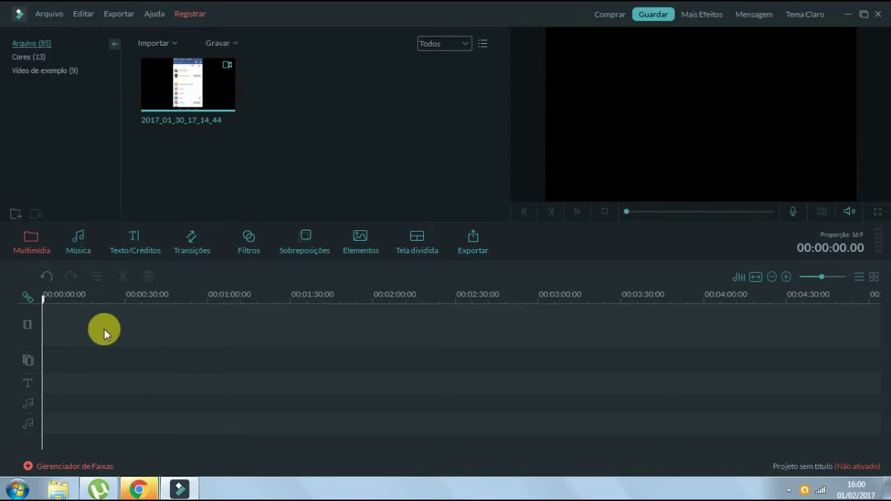
Step: Place the imported clip 2017_01_30_17_14_44 on the video track at the start of the timeline
left_click(193, 98)
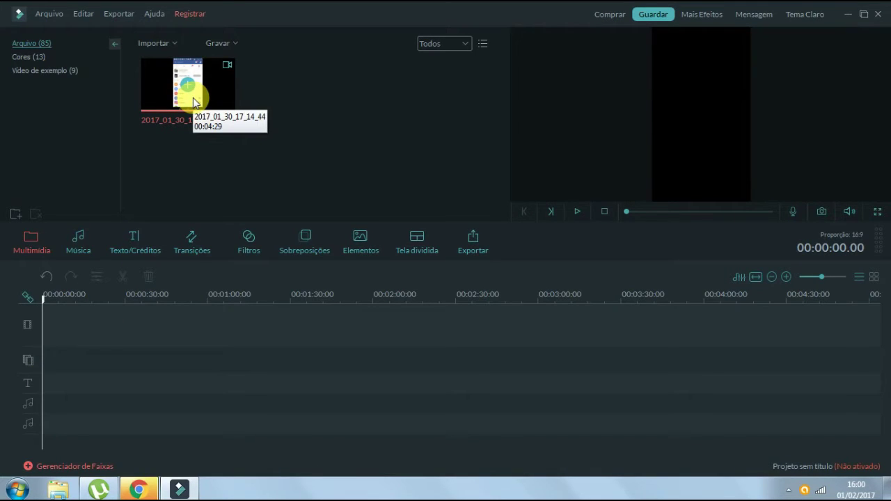
left_click_drag(193, 98, 188, 303)
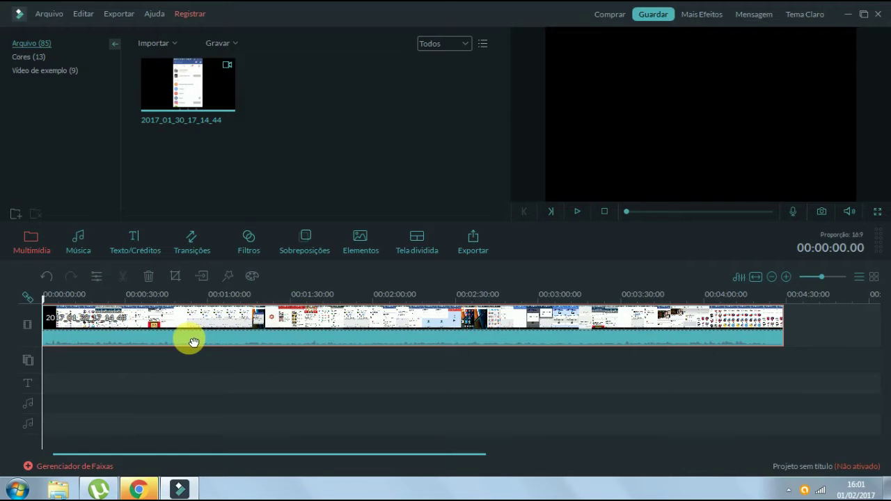
Step: Open the timeline clip's video editing settings to view them and close them without changing anything
left_click(209, 388)
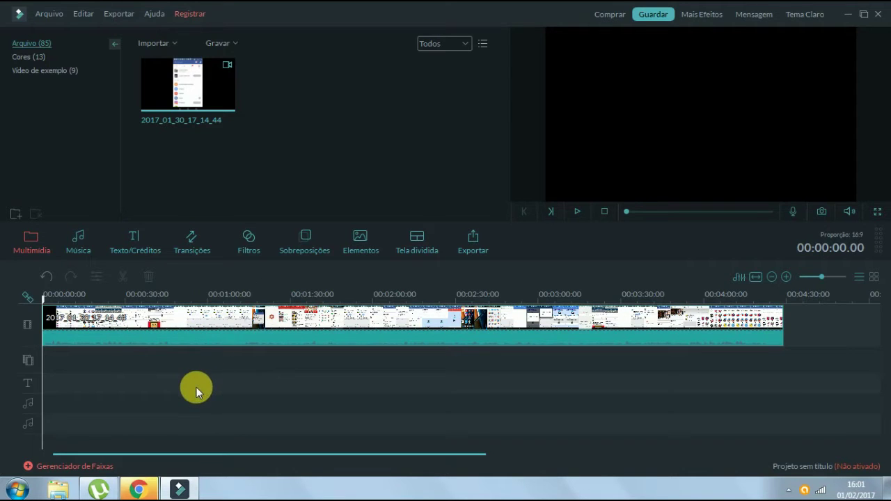
double_click(189, 326)
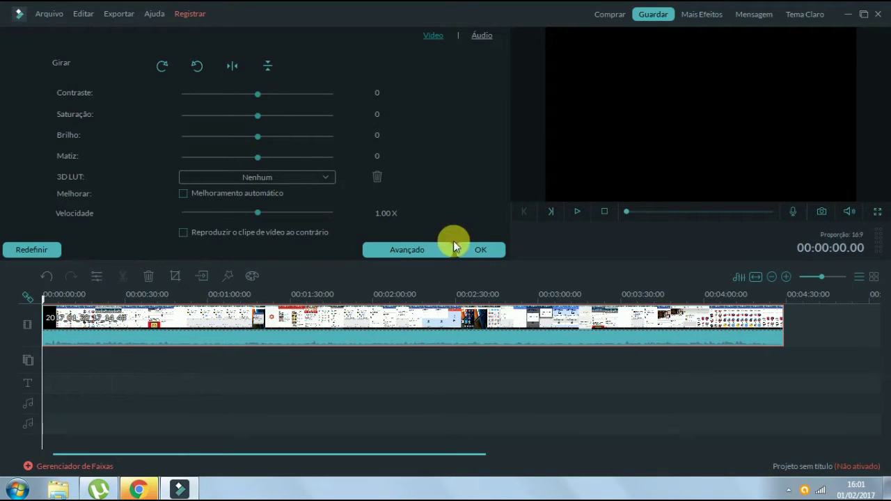
left_click(482, 249)
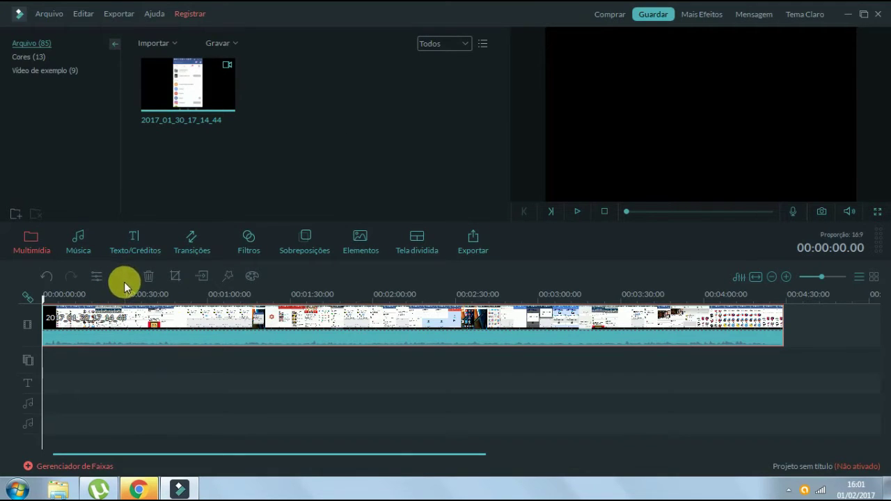
Step: Split the clip on the video track at 00:01:15.15 and at 00:01:34.14
left_click(250, 301)
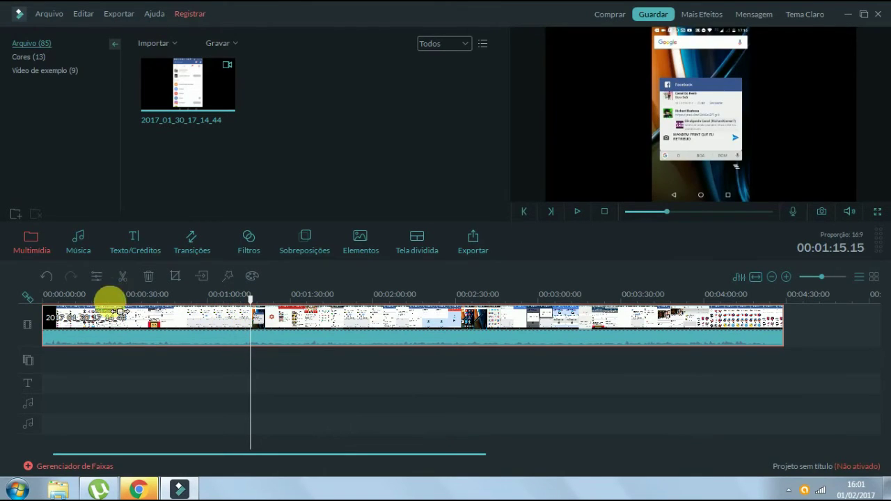
left_click(125, 278)
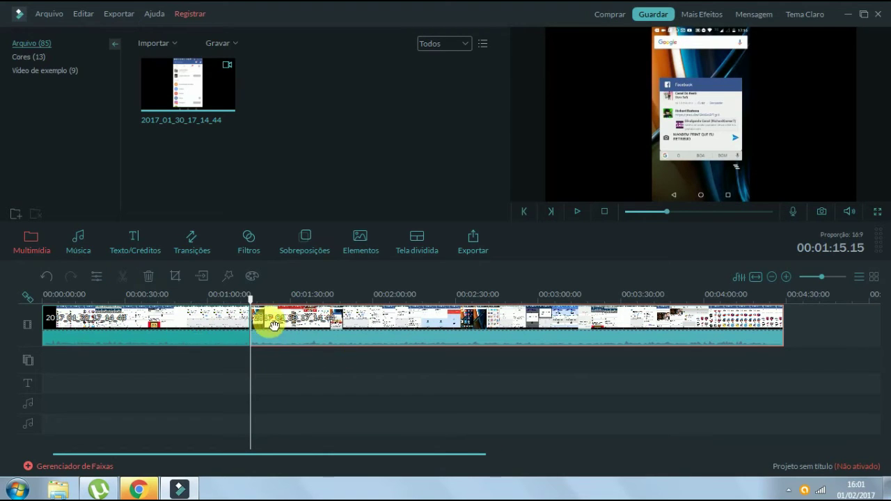
left_click(303, 295)
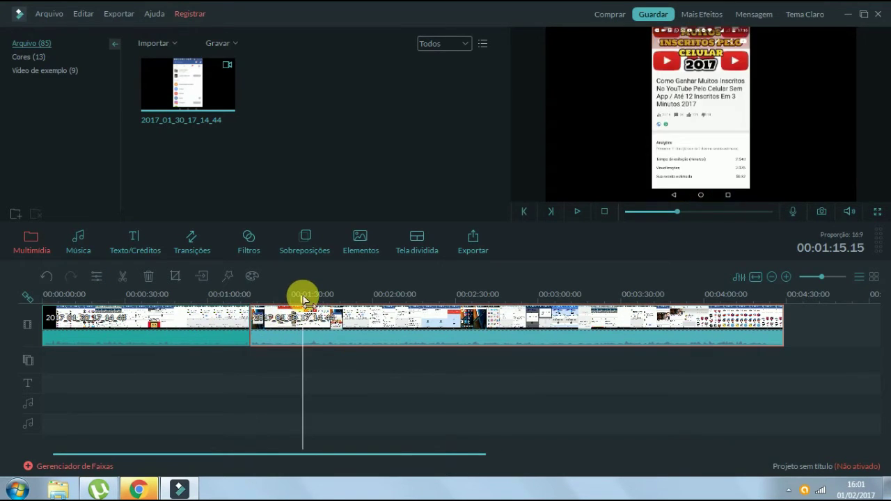
left_click(125, 279)
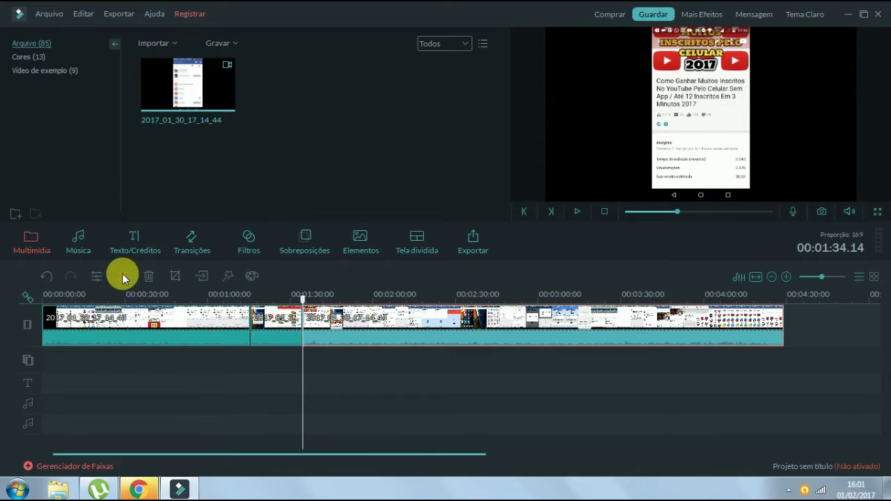
Step: Delete the first of the three clip segments from the video track and close the clip editing settings
double_click(277, 336)
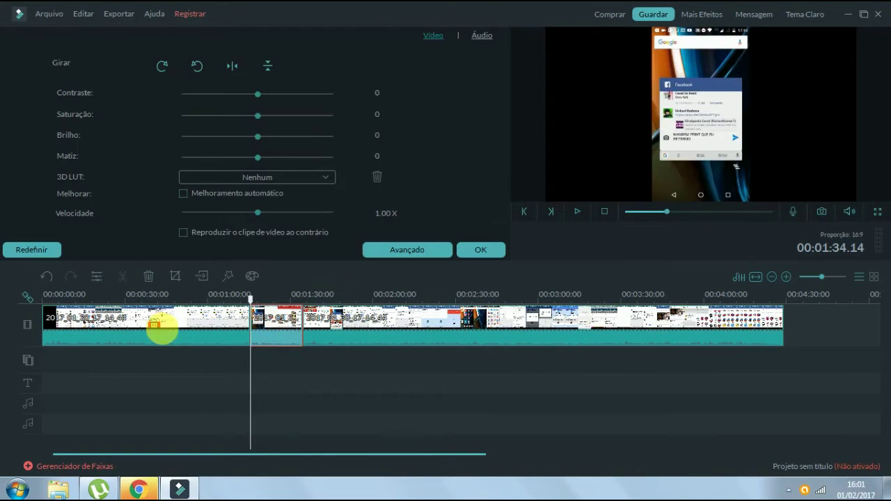
left_click(159, 328)
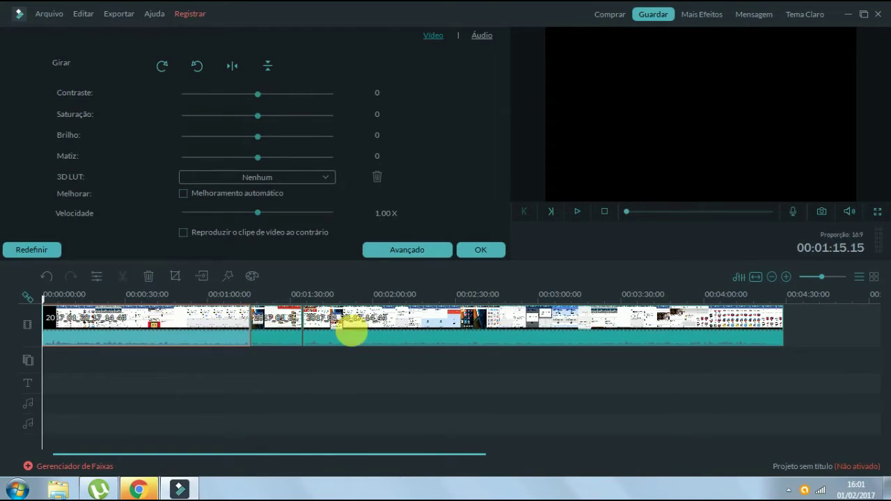
left_click(418, 332)
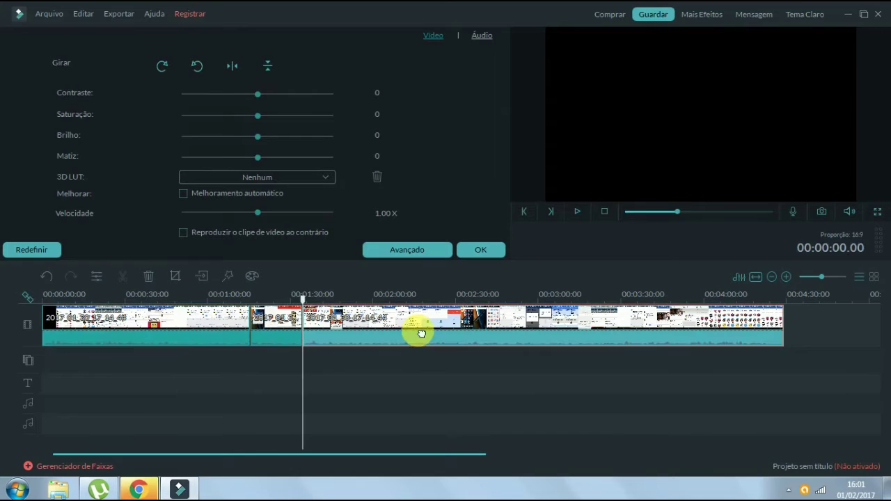
left_click(198, 333)
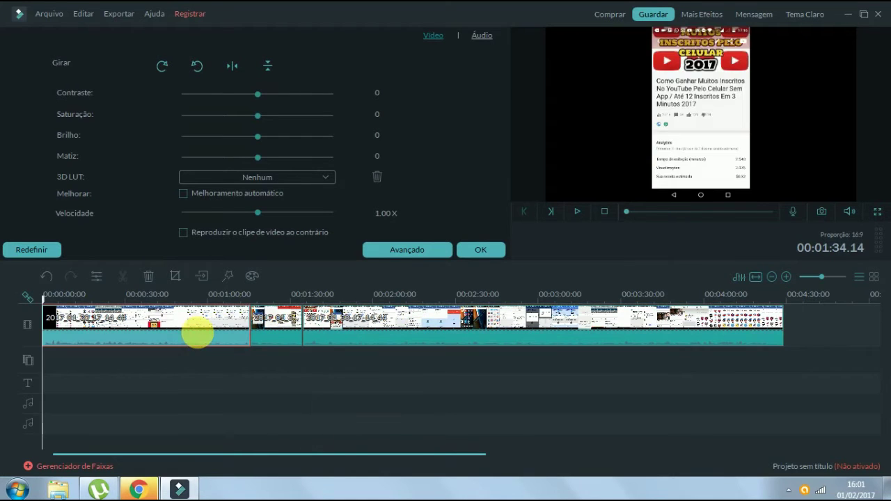
left_click(151, 279)
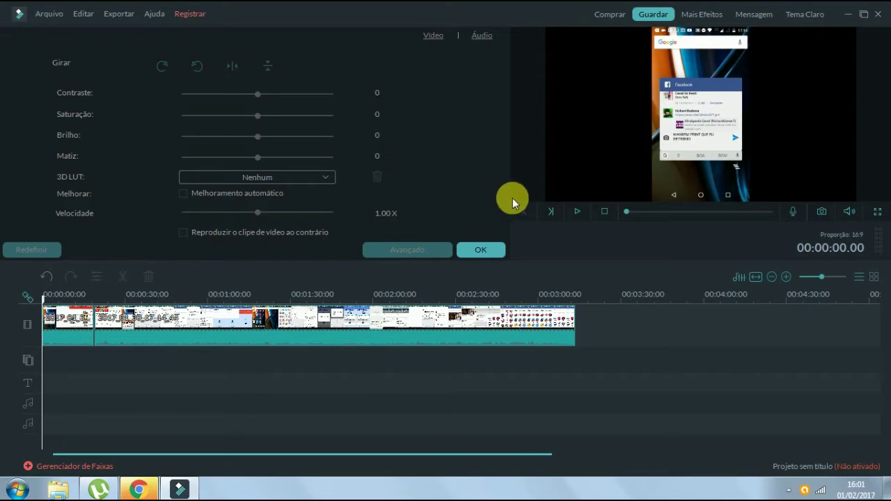
left_click(494, 252)
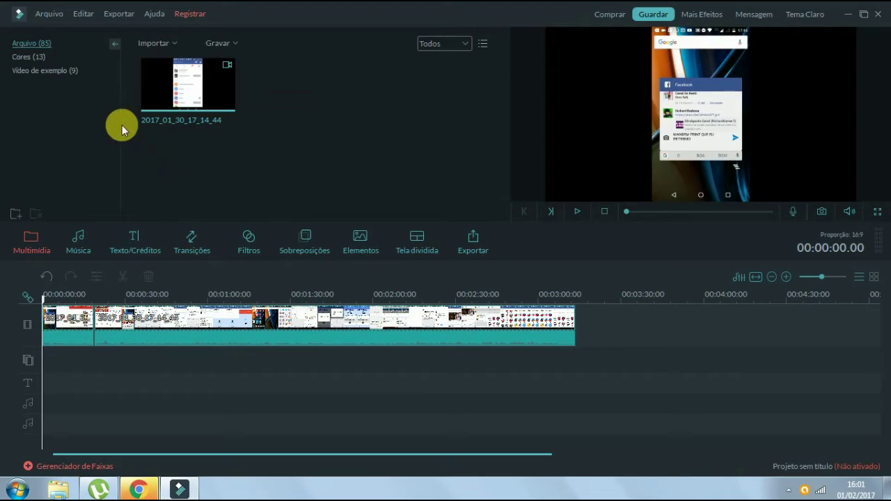
left_click(169, 43)
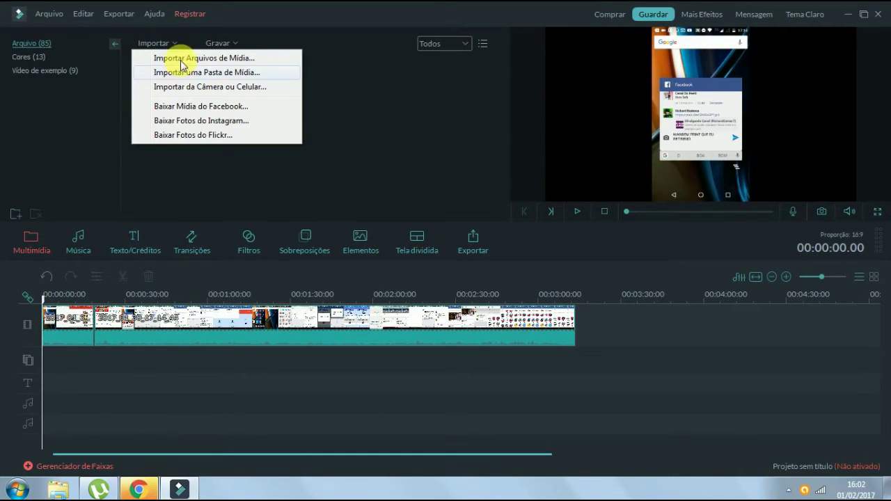
left_click(179, 59)
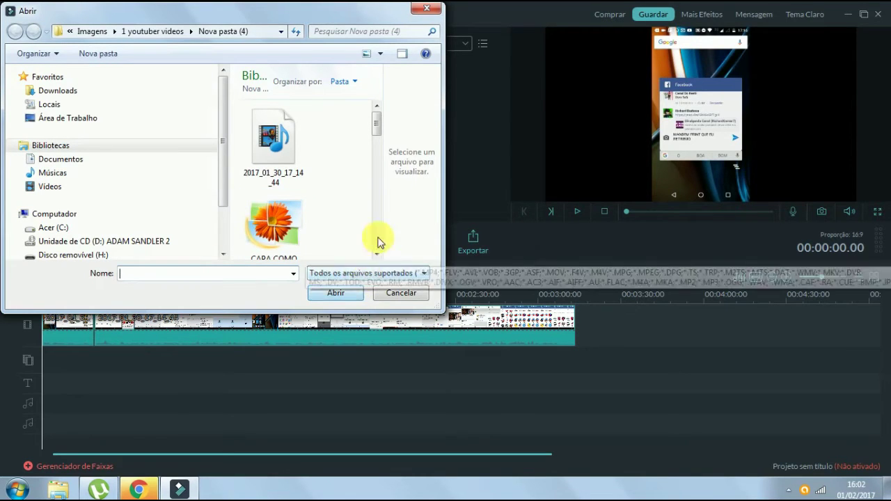
left_click(422, 8)
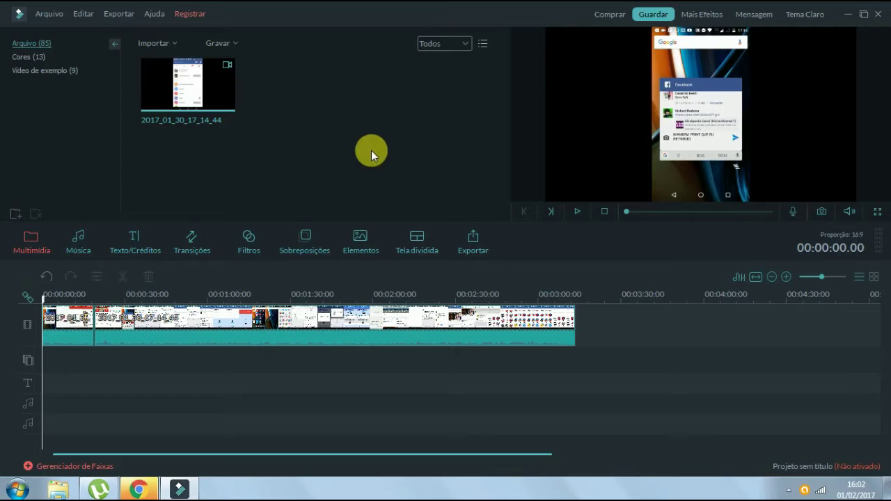
Step: Open the music library and look through the available tracks
left_click(80, 242)
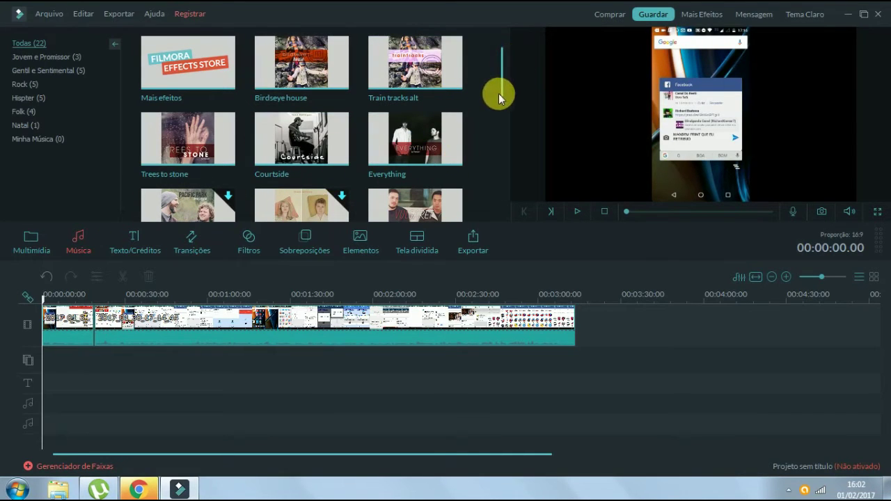
mouse_move(498, 93)
left_mouse_down()
mouse_move(502, 193)
mouse_move(506, 94)
left_mouse_up()
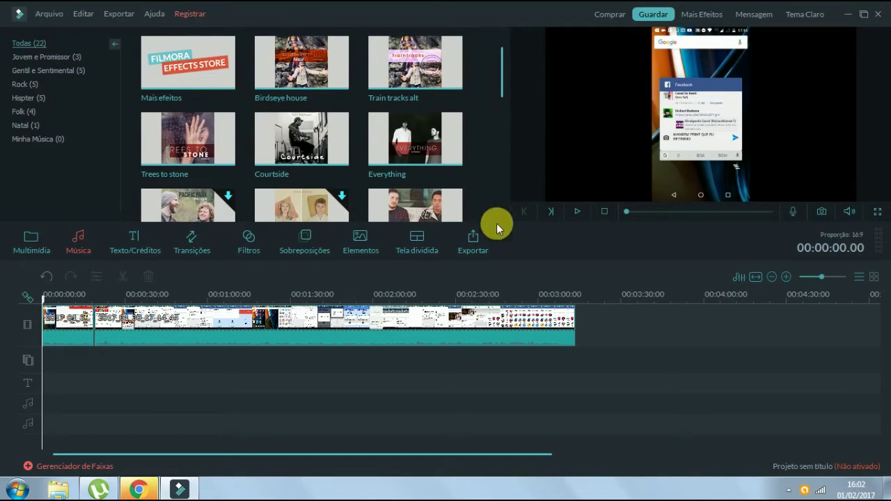
Step: Browse the text and credits library and preview the Space title
left_click(138, 246)
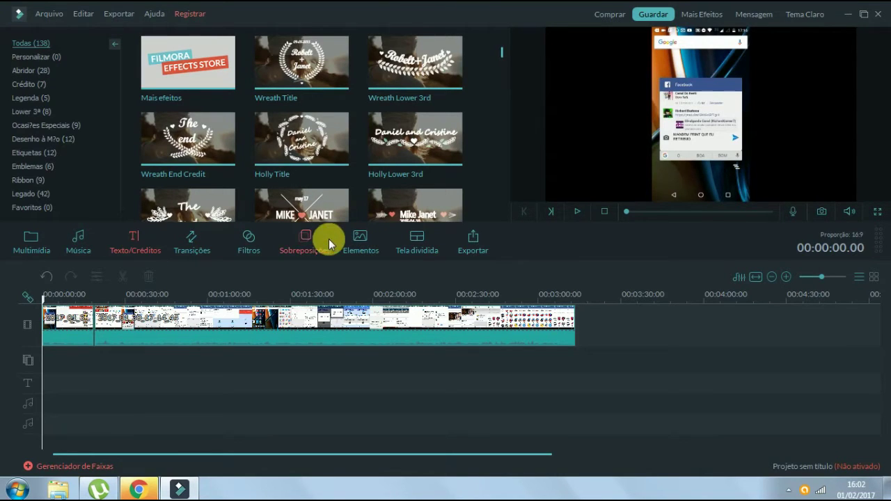
scroll(502, 51, "down", 10)
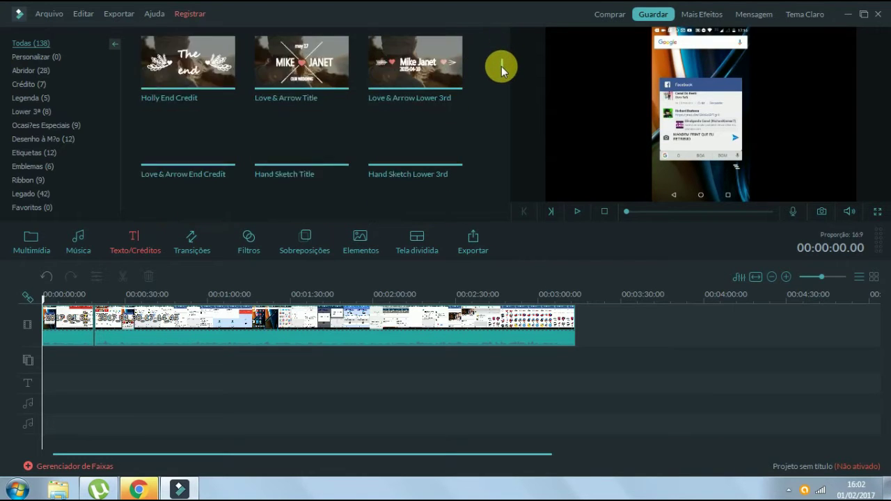
scroll(502, 68, "down", 8)
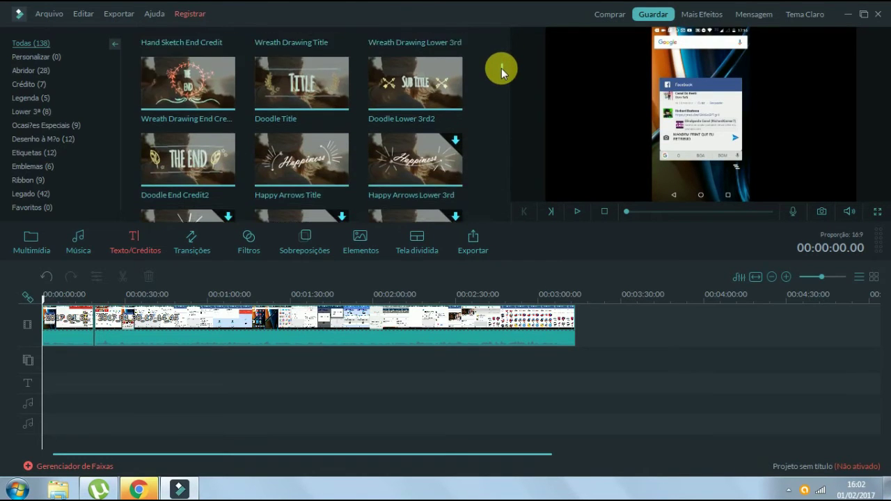
scroll(501, 76, "down", 8)
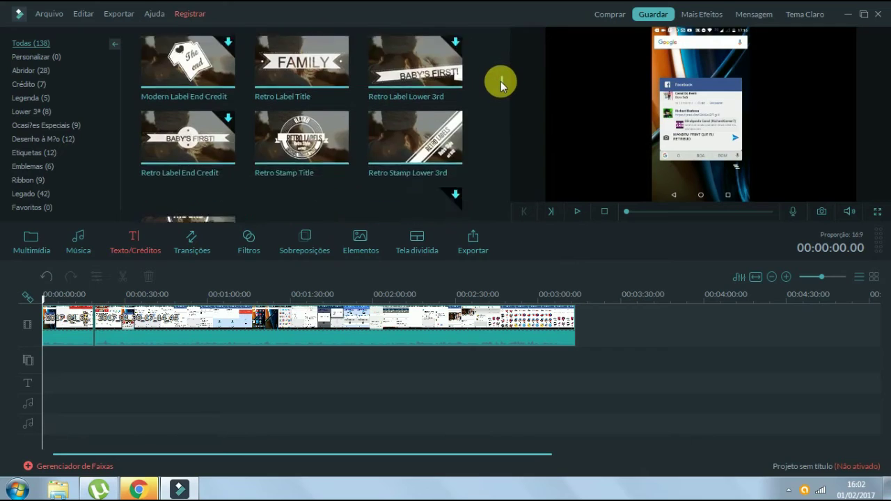
scroll(500, 86, "down", 8)
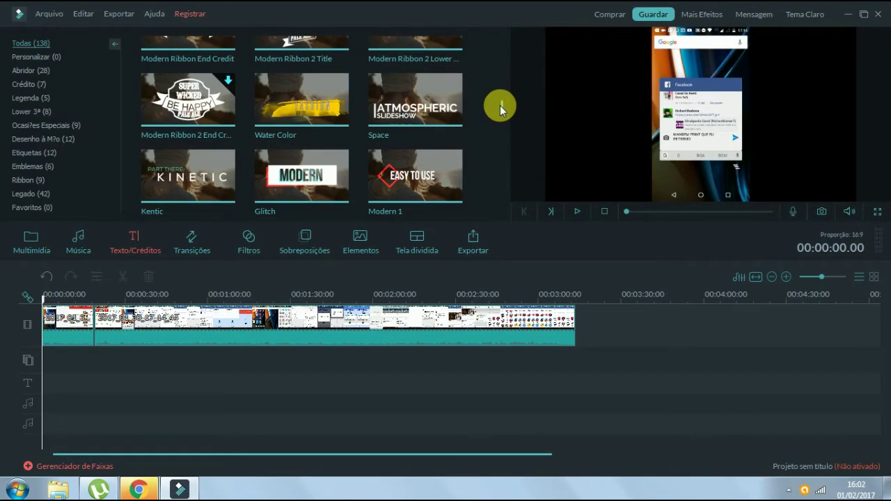
left_click(427, 113)
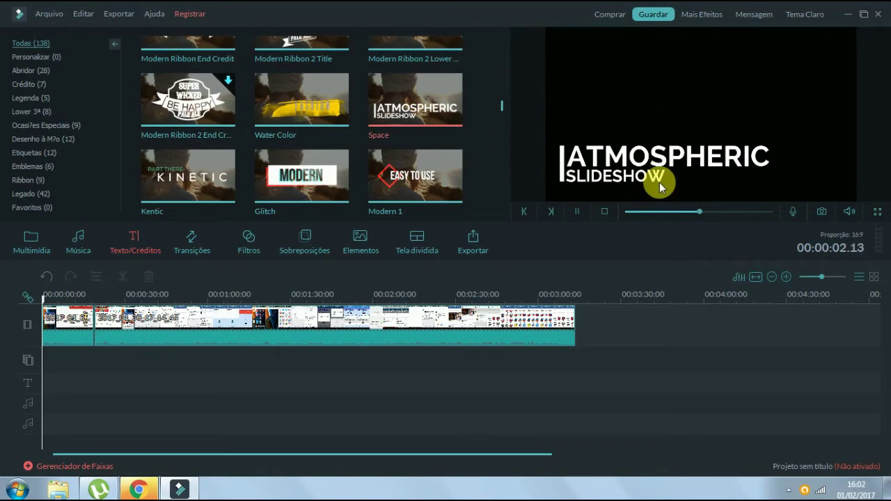
Step: Place the Space title on the text track at 00:01:43.14, below the second video clip
mouse_move(402, 116)
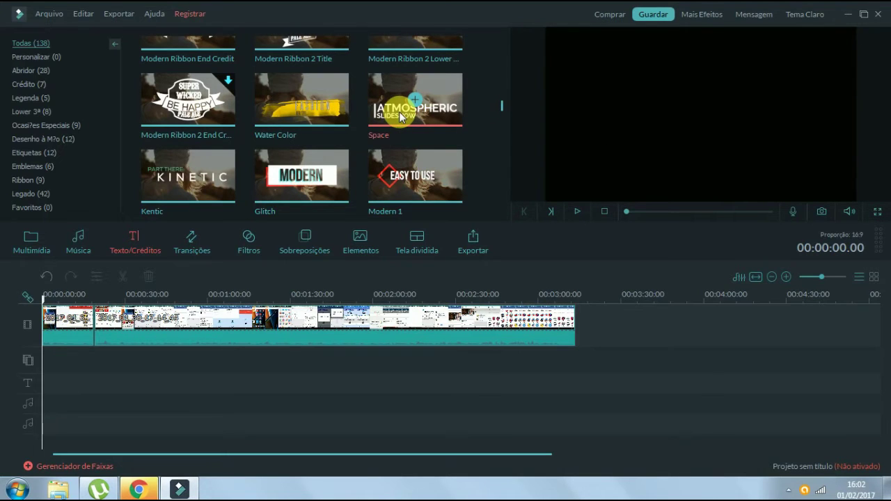
left_click_drag(401, 117, 330, 319)
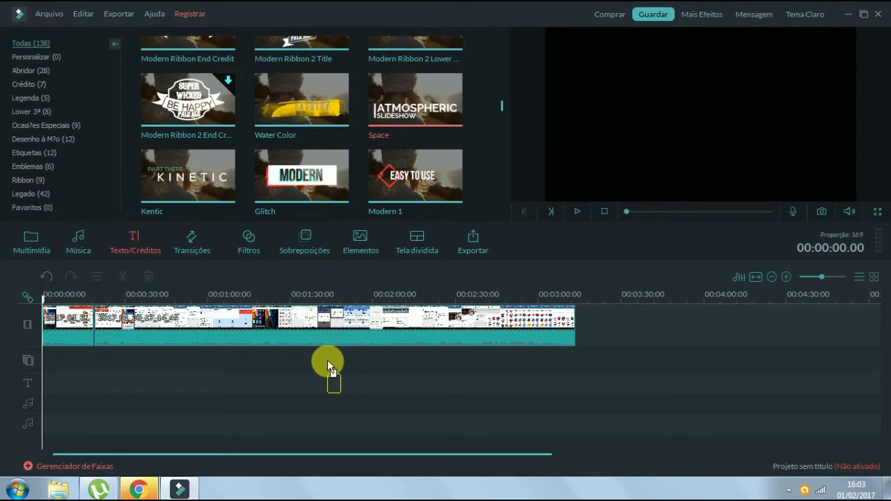
left_click_drag(328, 376, 331, 379)
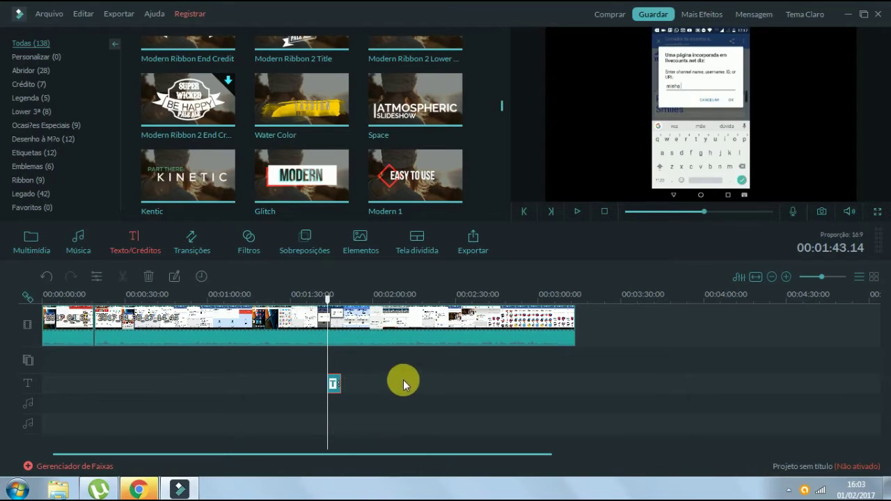
Step: Open the Space title for editing and move the ATMOSPHERIC text up to the upper part of the video frame
double_click(335, 384)
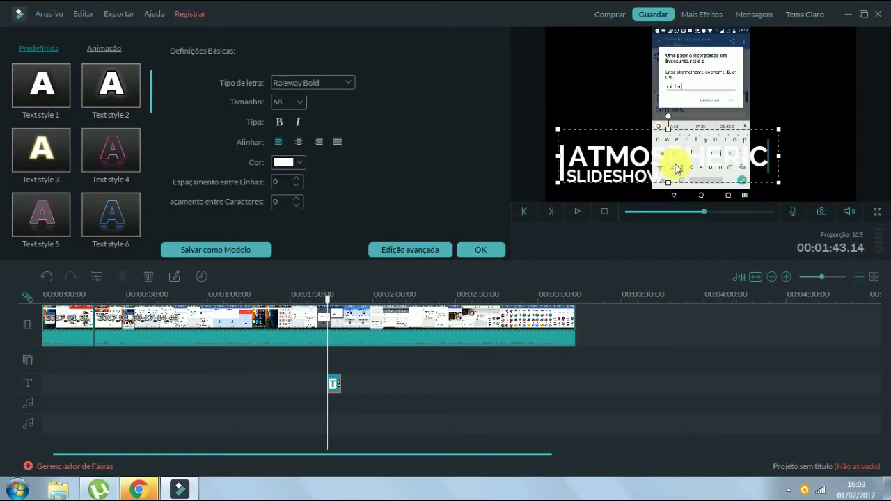
left_click(662, 130)
left_click_drag(662, 130, 682, 62)
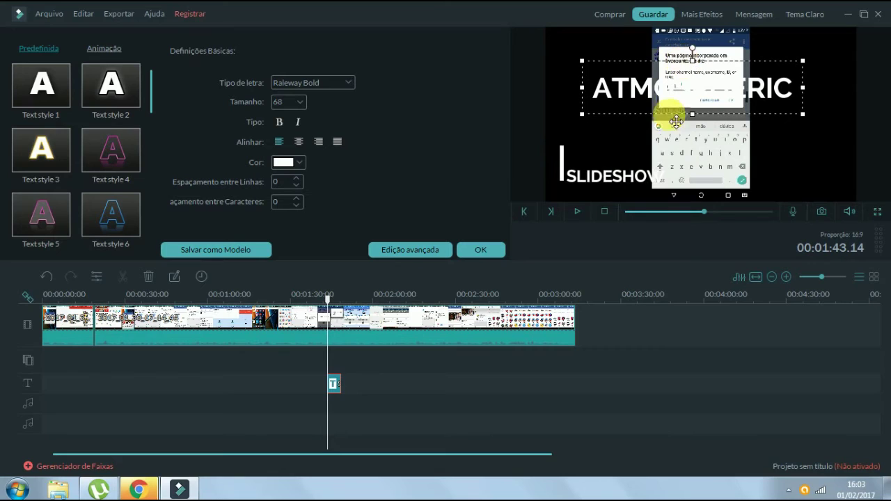
Step: Delete the SLIDESHOW text from its text box and deselect the box
left_click(657, 170)
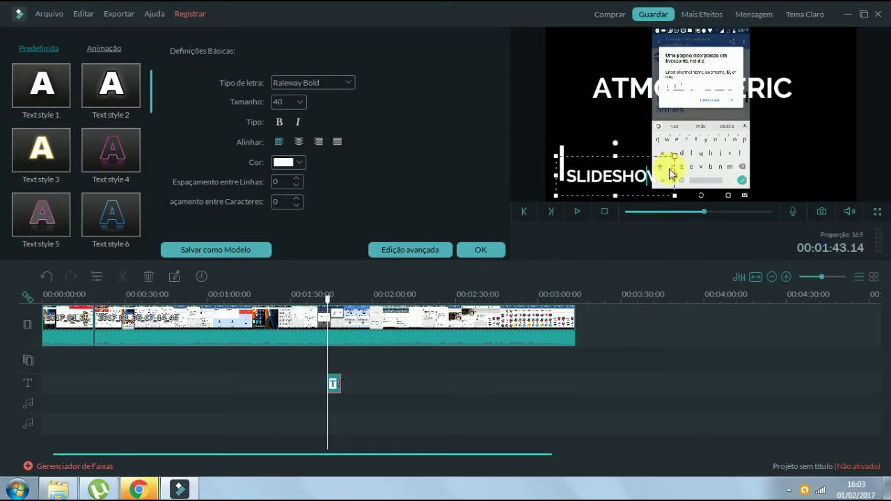
key("BackSpace")
key("BackSpace")
key("BackSpace")
key("BackSpace")
key("BackSpace")
key("BackSpace")
key("BackSpace")
key("BackSpace")
key("BackSpace")
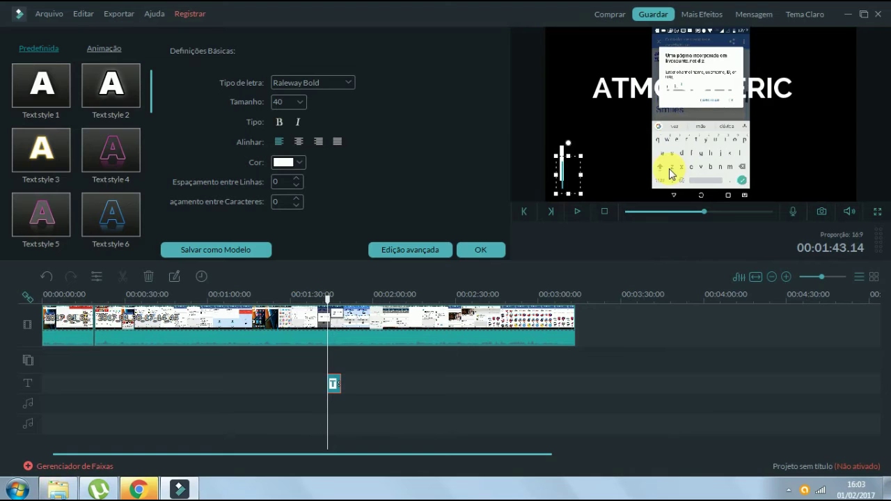
left_click(608, 143)
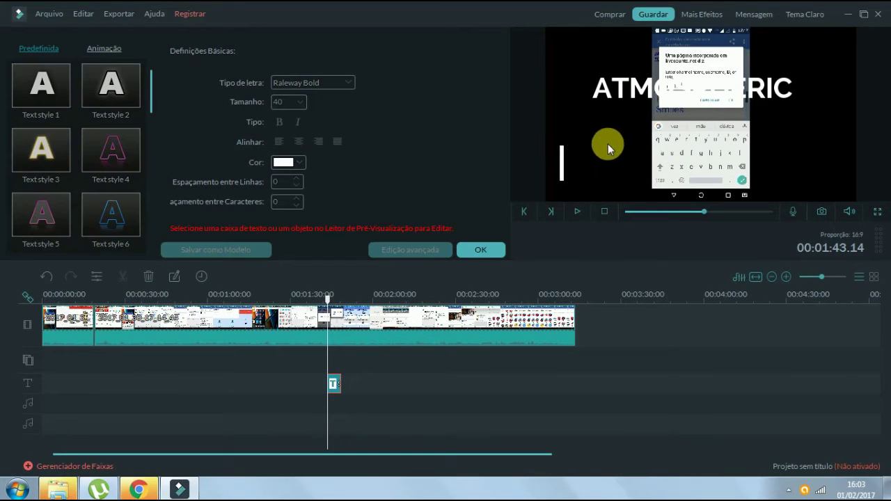
Step: Set the opacity of the title's white vertical bar to 0% and confirm the title edits
left_click(562, 147)
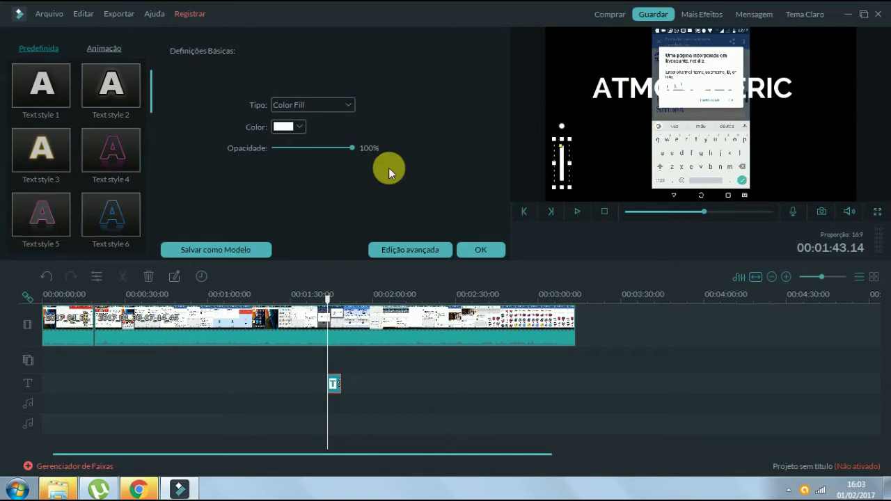
left_click_drag(354, 150, 261, 154)
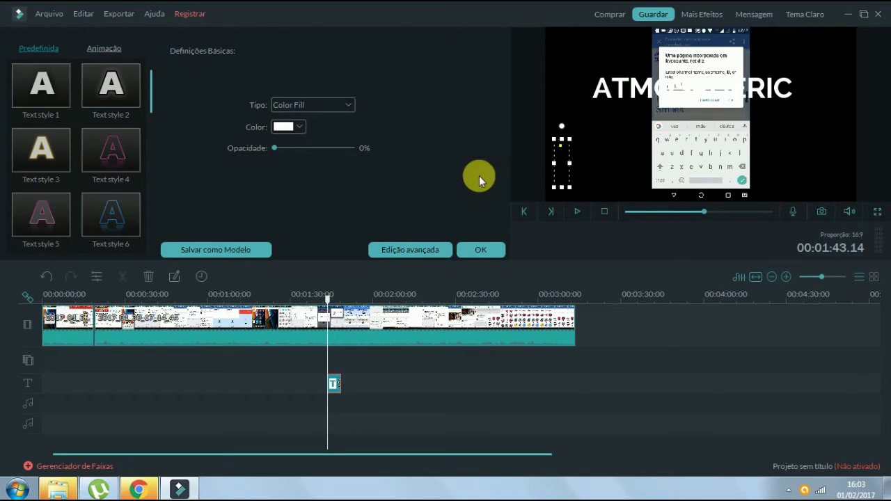
left_click(629, 129)
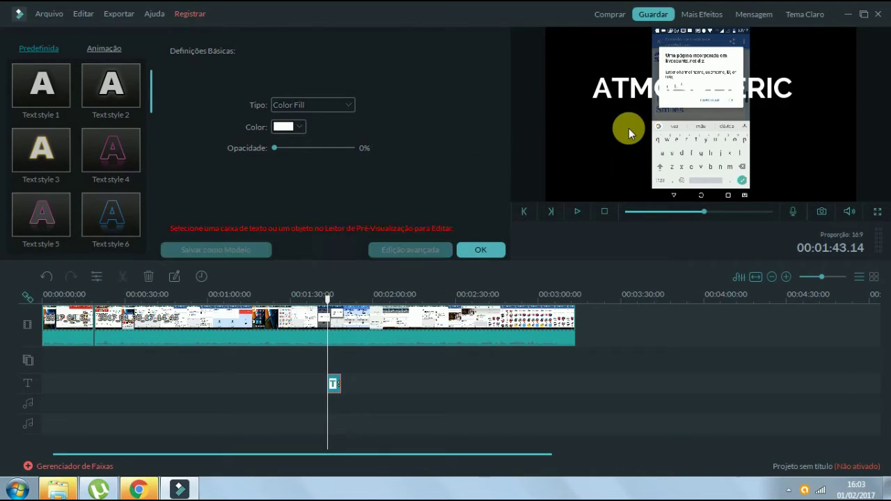
left_click(480, 249)
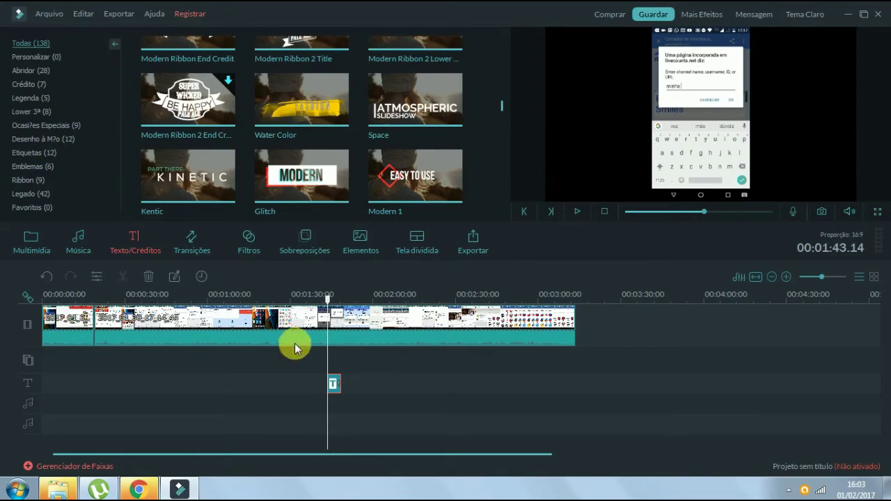
Step: Reopen the title on the text track and replace the ATMOSPHERIC text with the person's first name
double_click(335, 383)
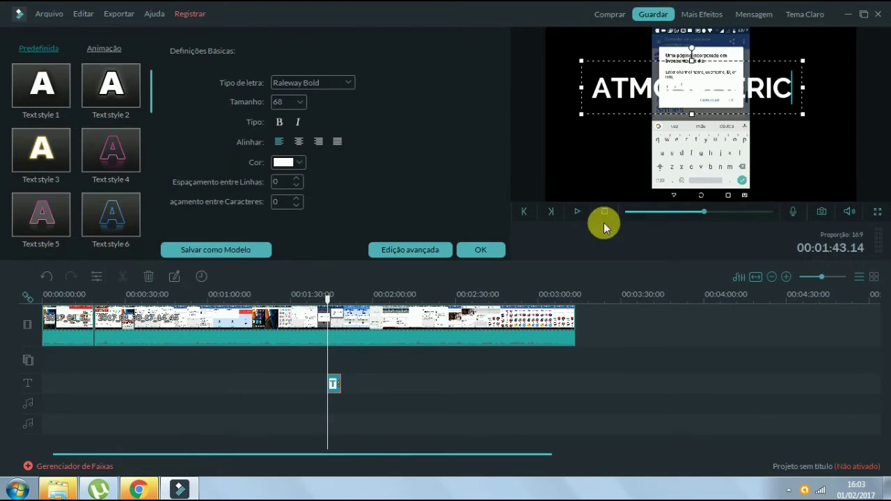
left_click_drag(801, 87, 778, 85)
key("BackSpace")
key("BackSpace")
key("BackSpace")
key("BackSpace")
key("BackSpace")
key("BackSpace")
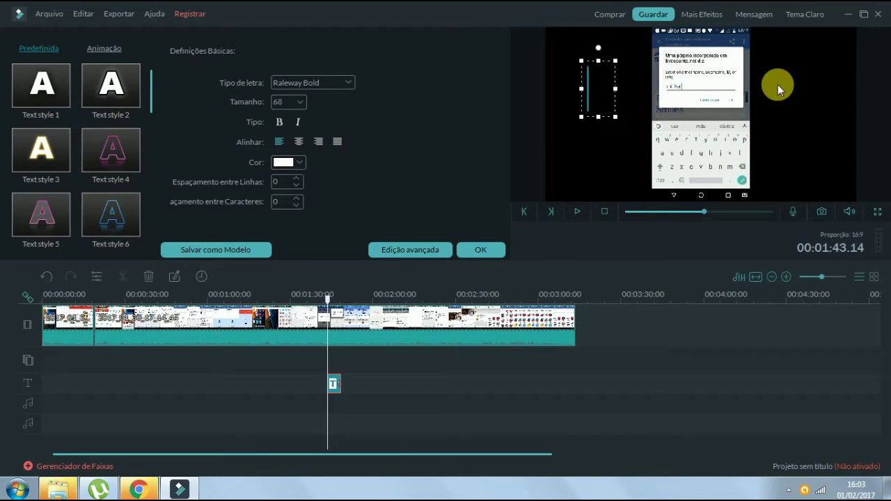
type("le")
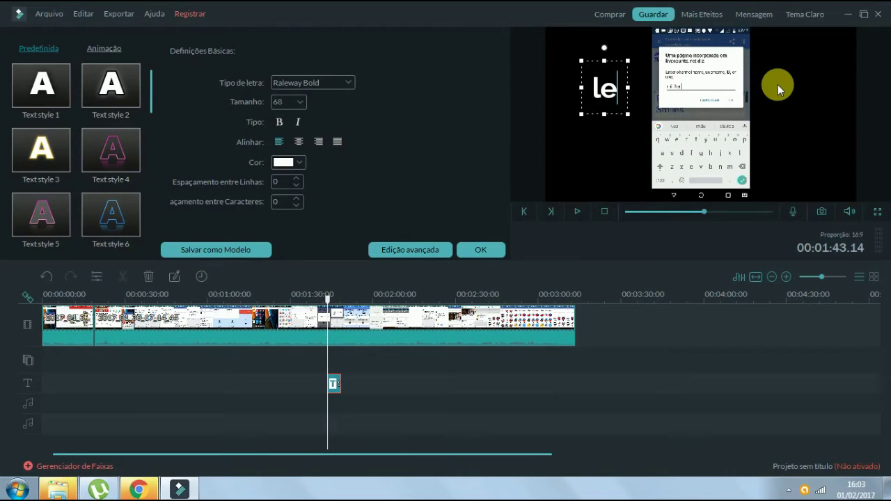
type("andro")
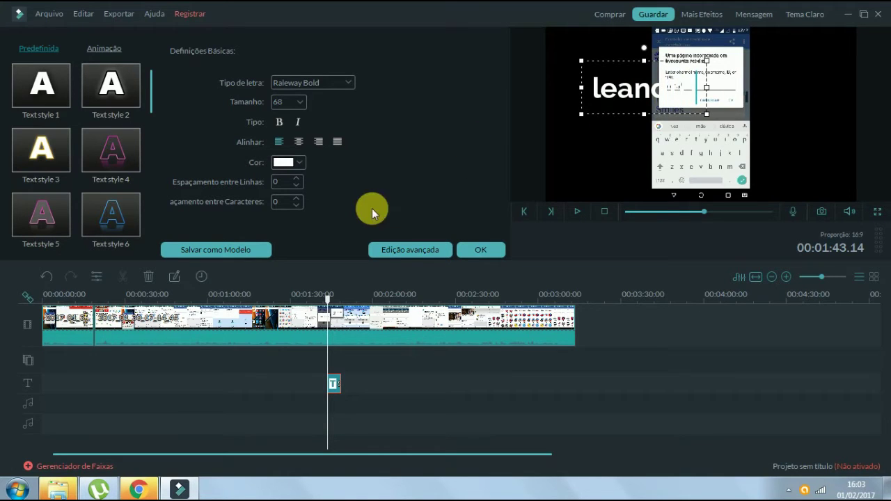
Step: Apply Text style 3 to the title text and set its colour to yellow
left_click(302, 162)
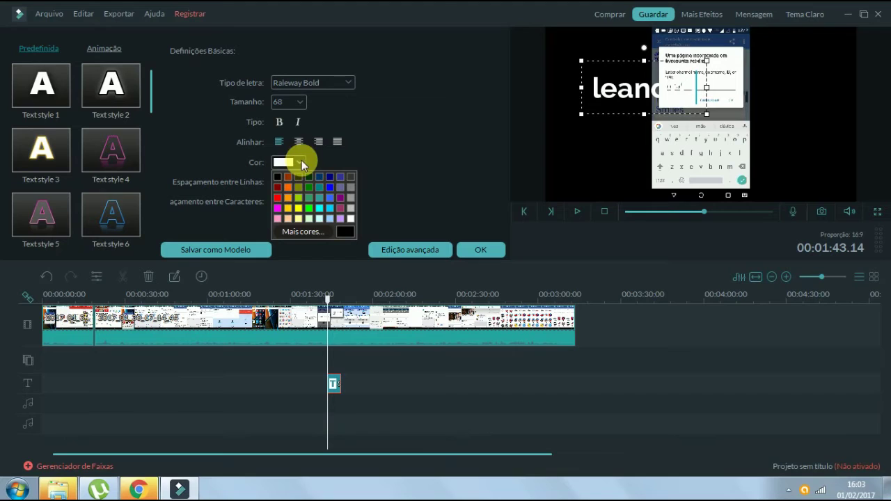
left_click(299, 208)
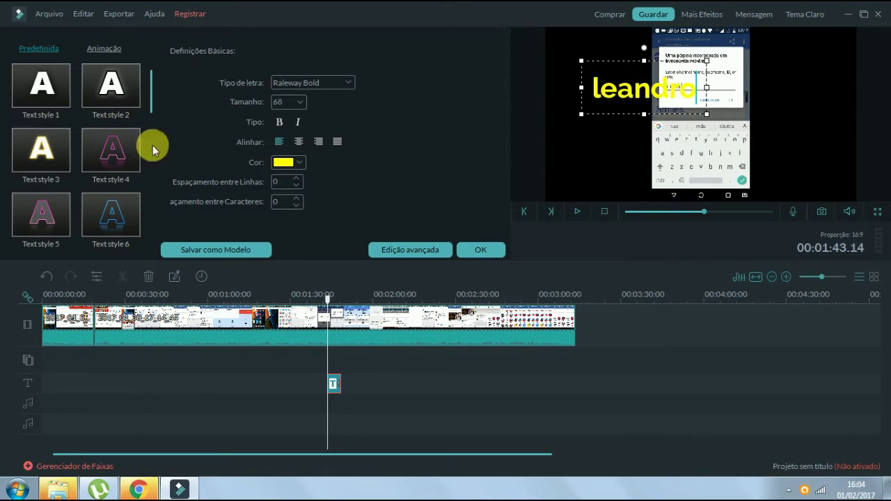
double_click(48, 153)
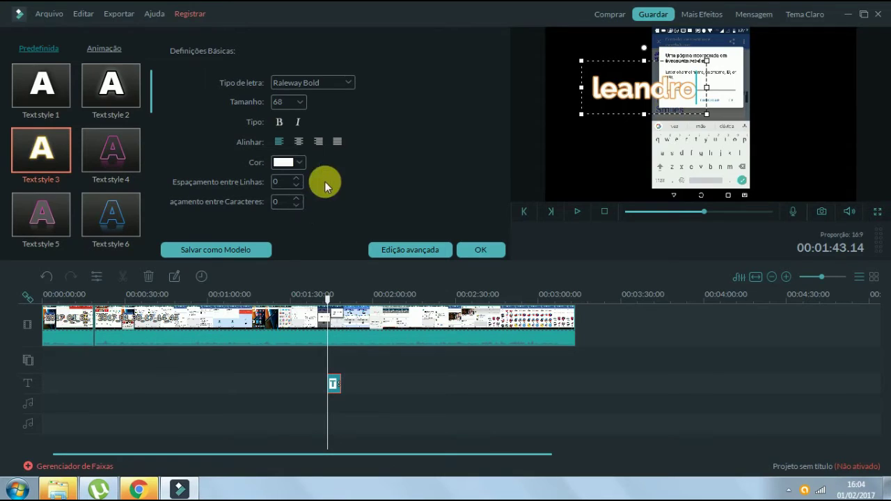
left_click(302, 164)
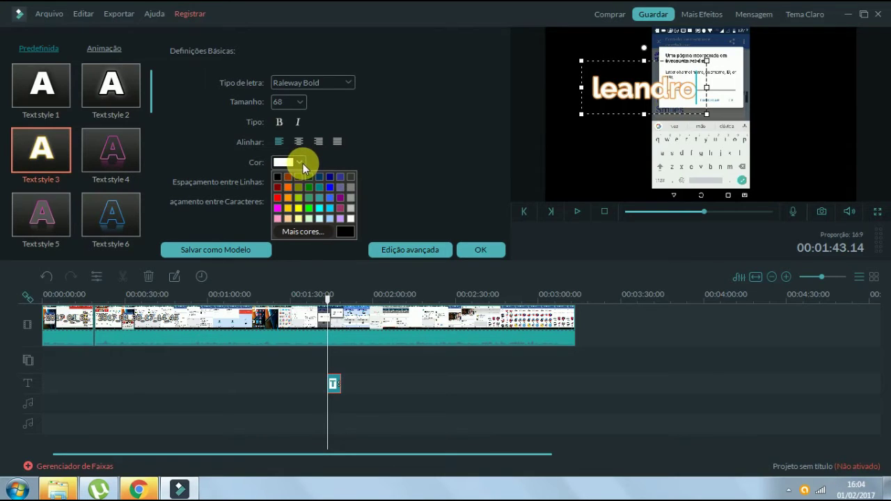
left_click(297, 209)
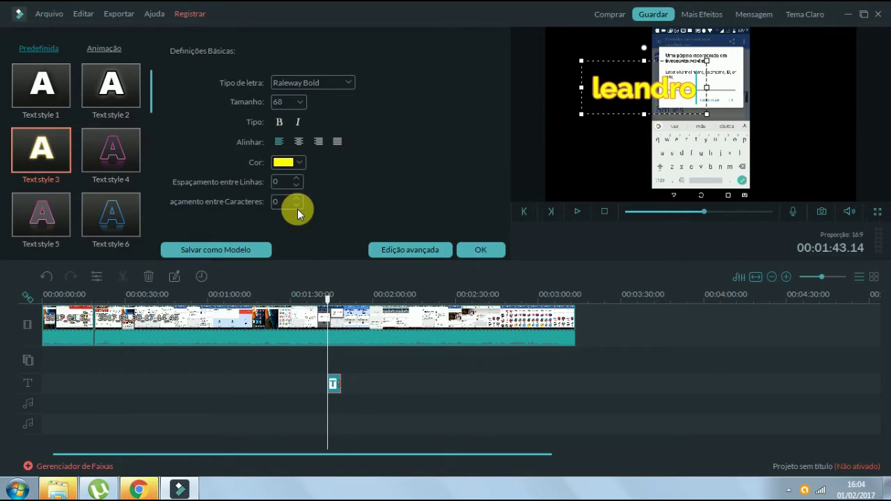
Step: Open the title in advanced text editing and set its outline colour to black, keeping the outline enabled
left_click(397, 251)
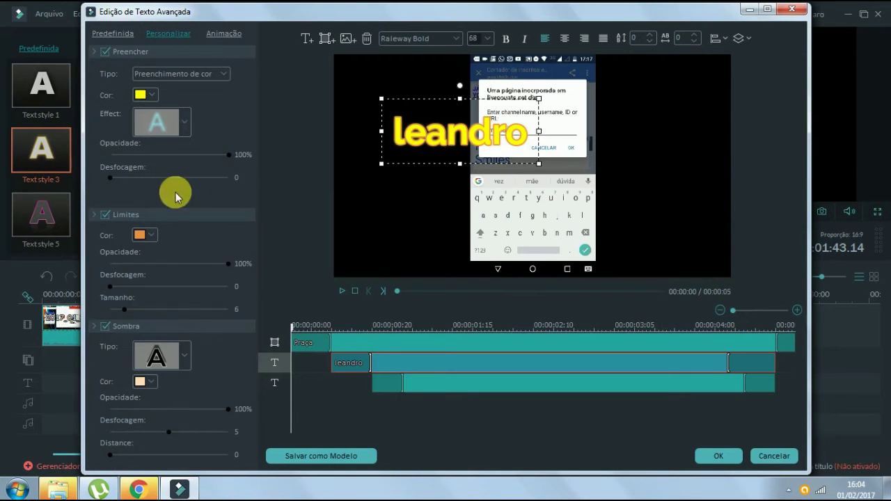
left_click(141, 235)
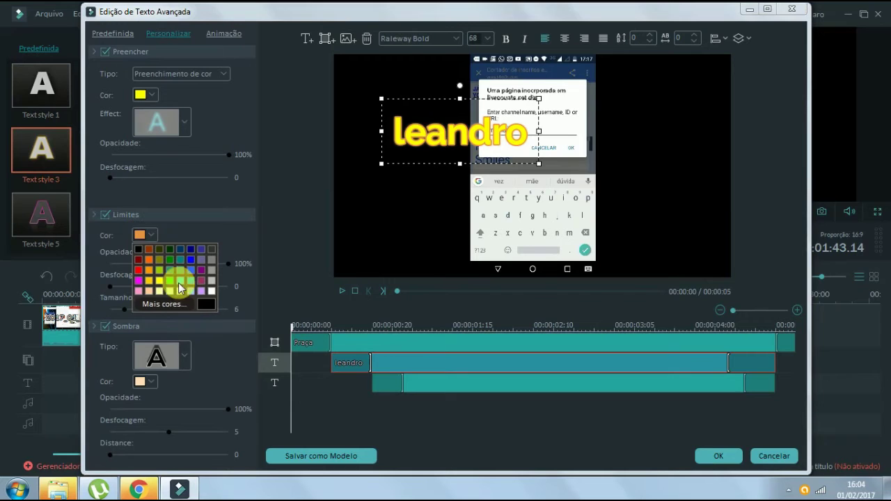
left_click(205, 305)
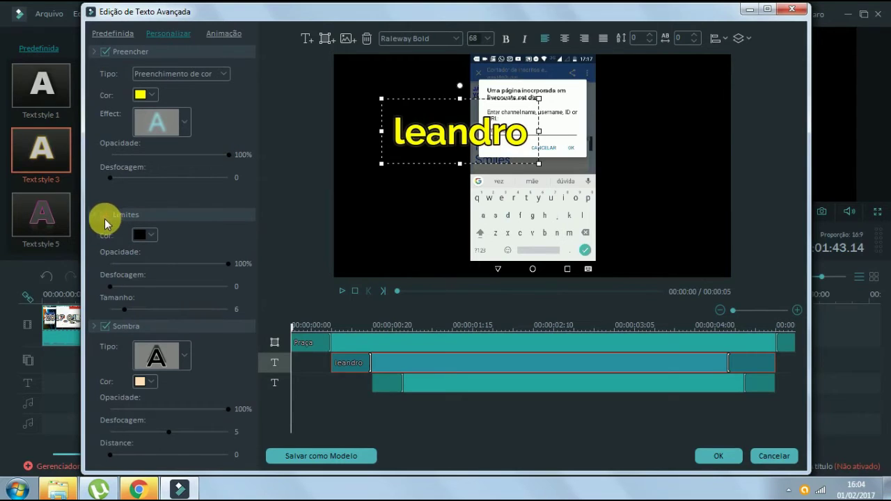
left_click(105, 216)
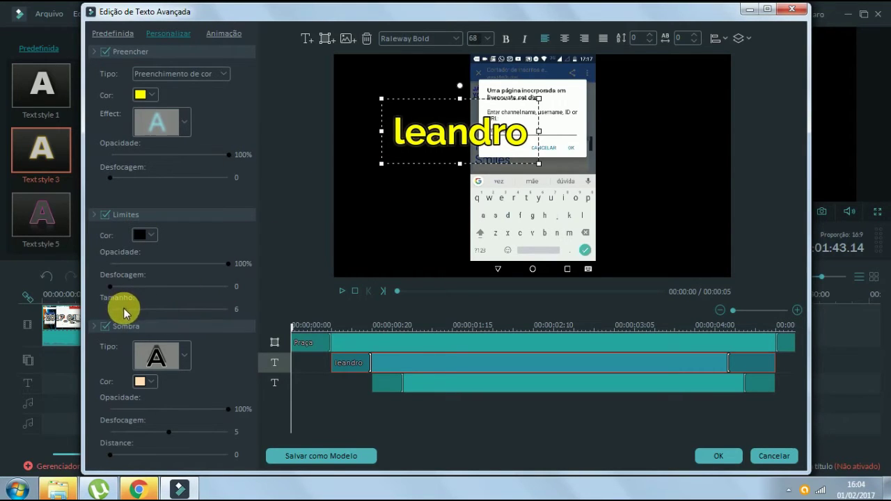
mouse_move(125, 308)
left_mouse_down()
mouse_move(170, 307)
mouse_move(109, 306)
mouse_move(123, 302)
left_mouse_up()
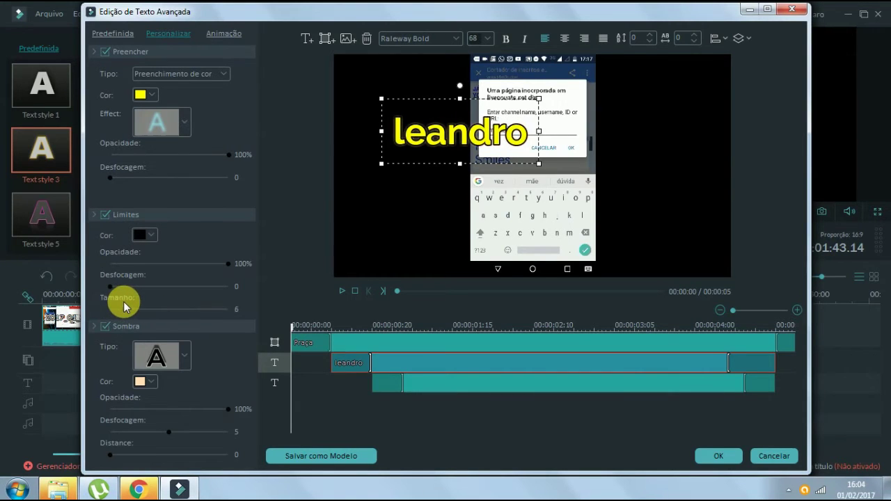
Step: Set the title's outline colour to white and its outline size to 0
left_click(152, 231)
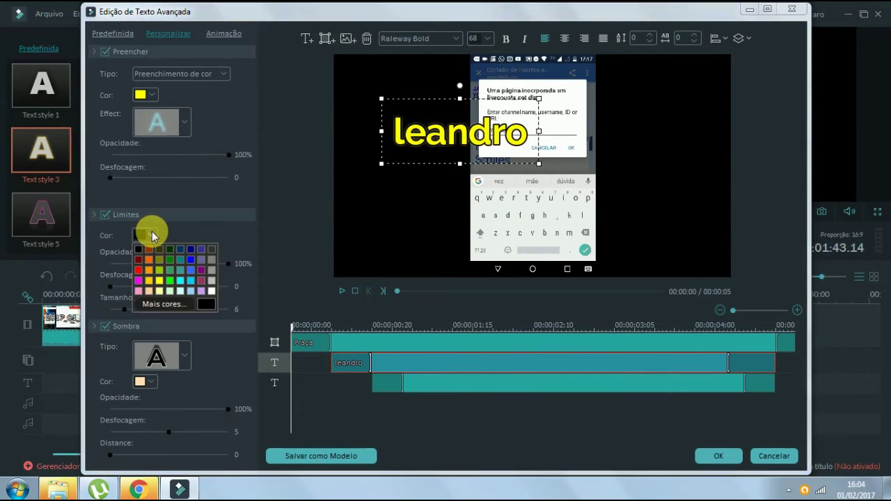
left_click(210, 292)
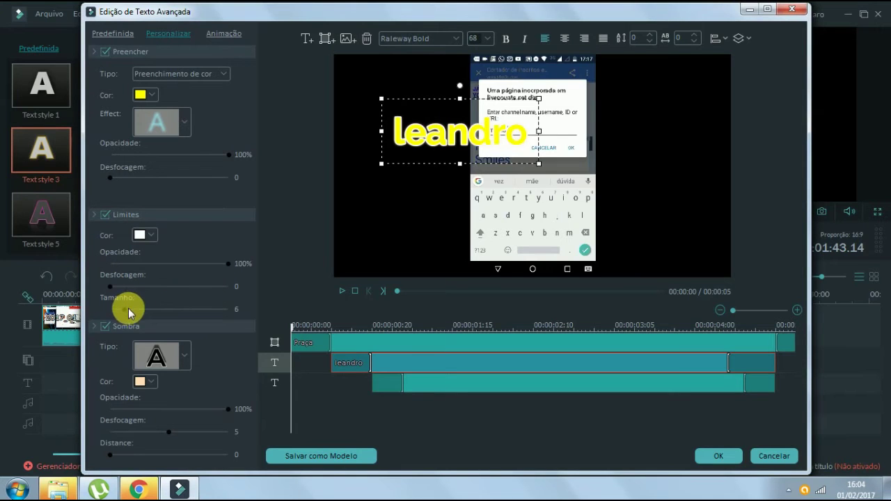
mouse_move(124, 309)
left_mouse_down()
mouse_move(155, 310)
mouse_move(107, 309)
left_mouse_up()
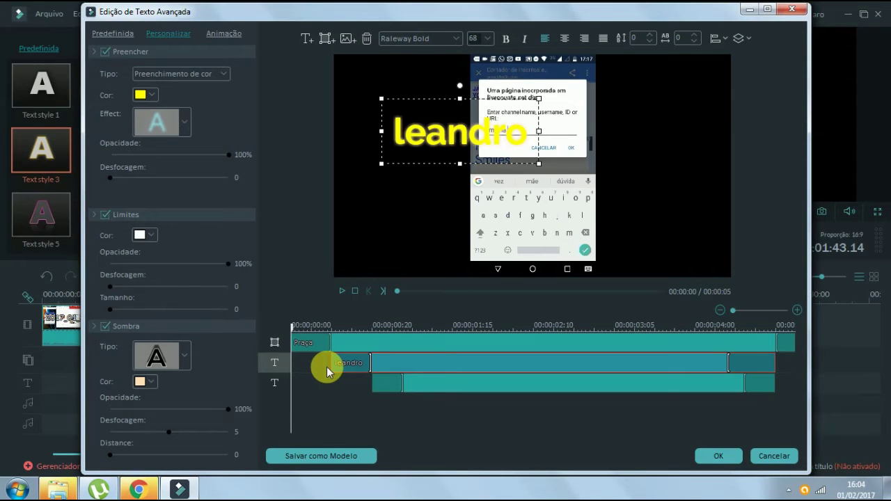
Step: Preview the directional insert animations for the name title and apply the Down Roll animation to it
left_click(343, 291)
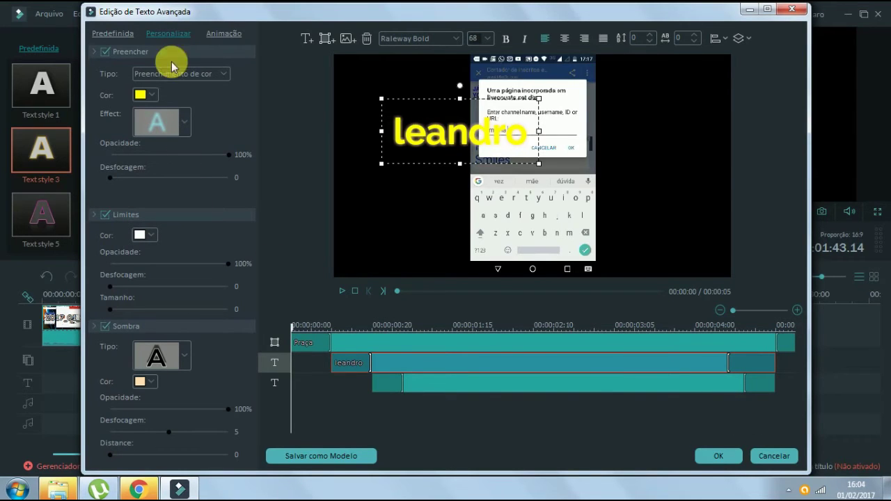
left_click(237, 37)
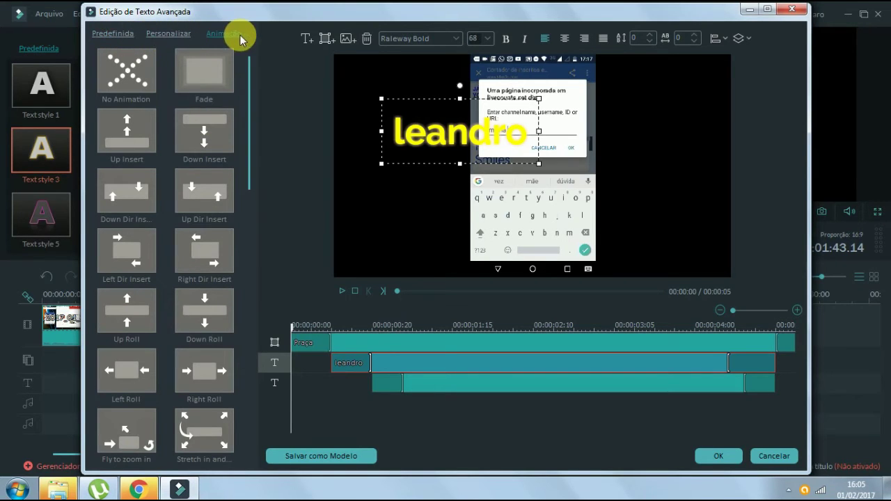
left_click(200, 200)
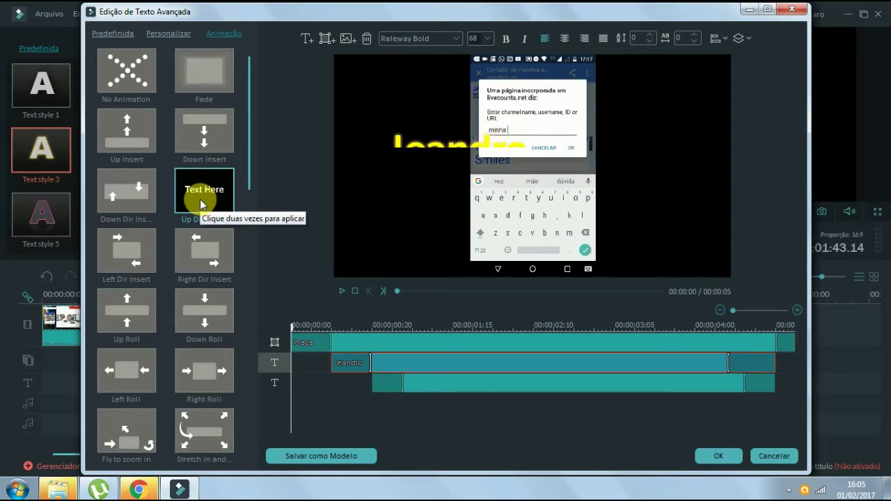
left_click(128, 256)
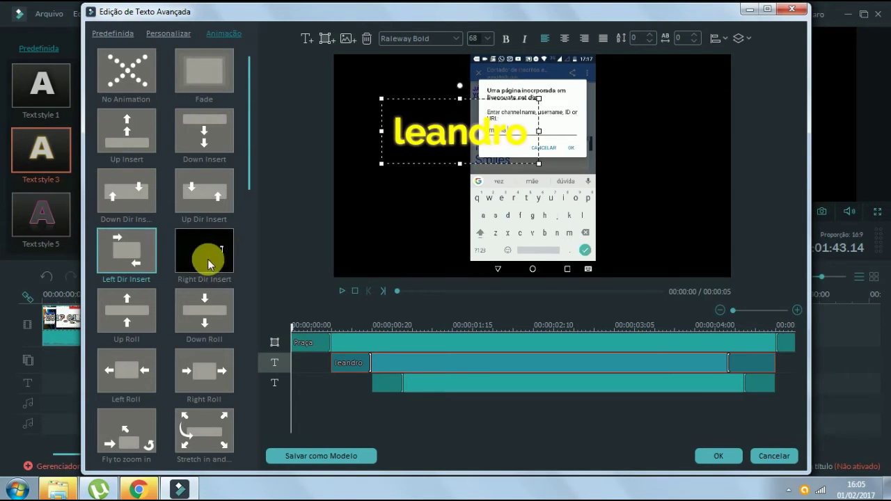
left_click(208, 299)
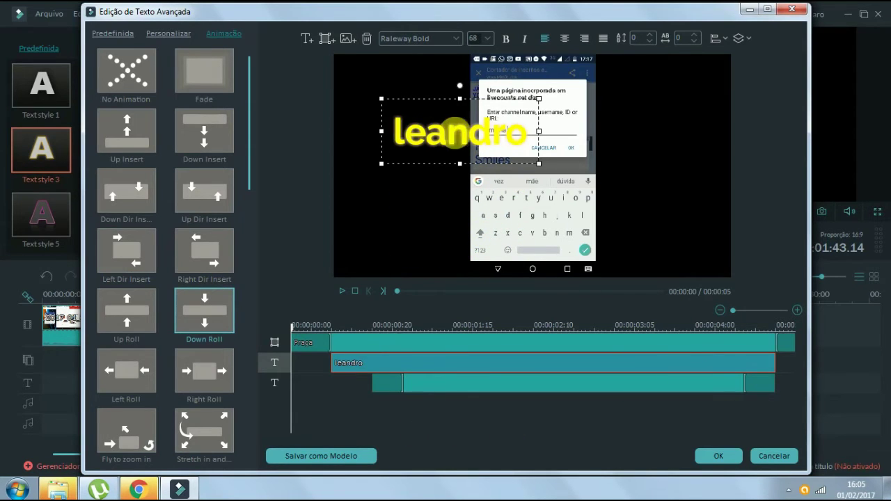
Step: Move the name title to the lower centre of the video frame and save the title edits
left_click_drag(430, 111, 502, 217)
left_click(715, 456)
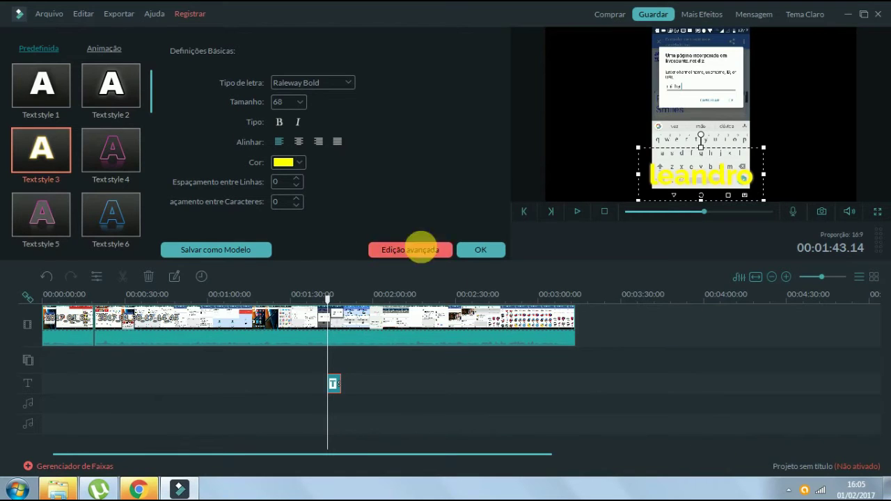
left_click(479, 250)
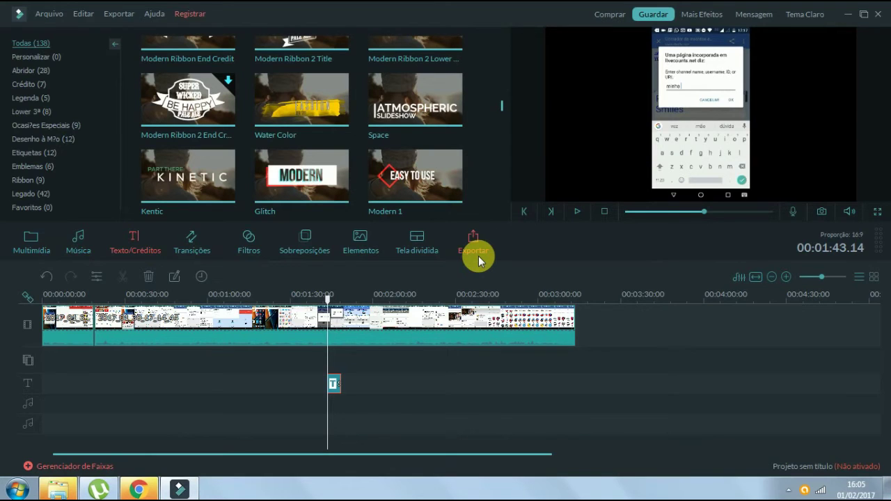
Step: Browse the transitions library and add the Evaporate 2 transition at the cut between the two video clips
left_click(193, 242)
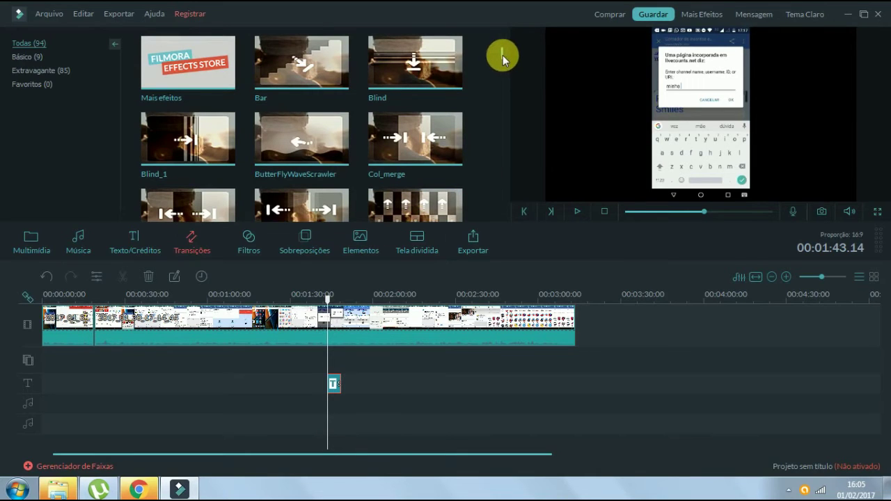
left_click_drag(503, 55, 501, 199)
mouse_move(446, 180)
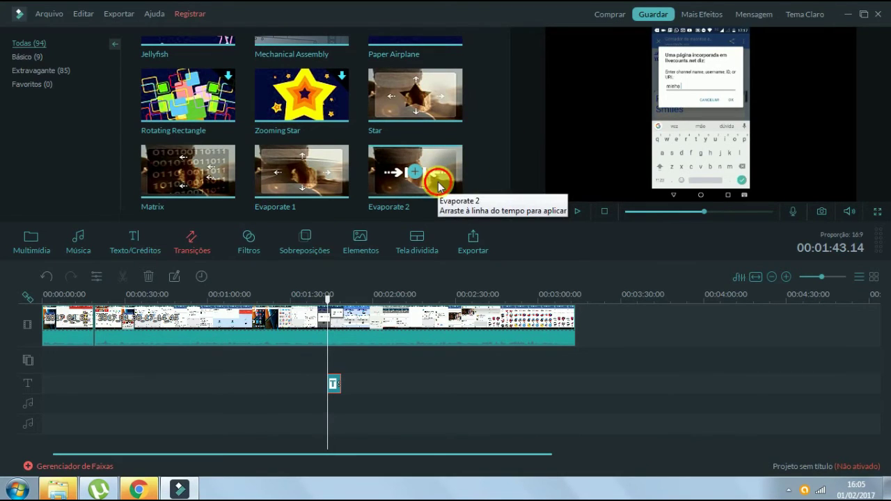
left_click(438, 186)
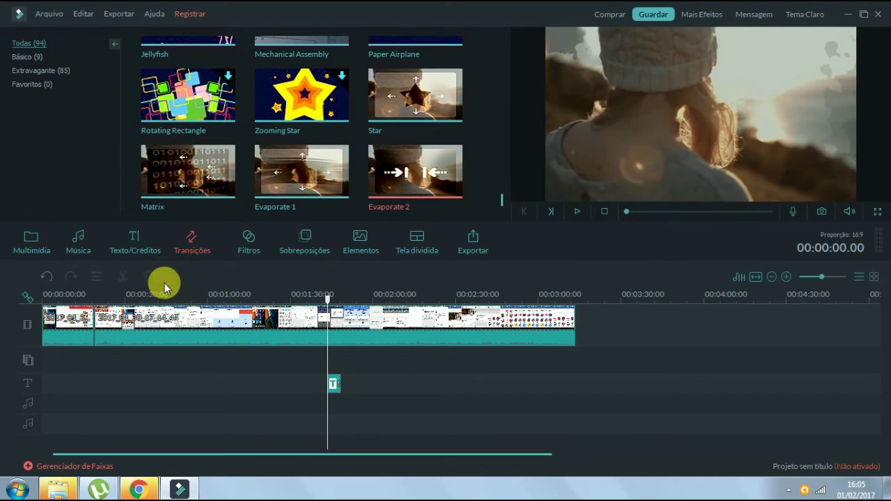
mouse_move(323, 160)
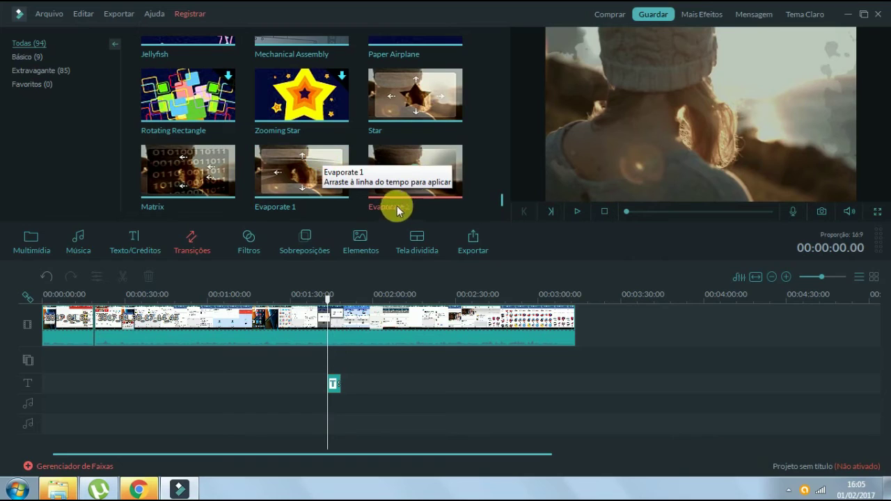
mouse_move(383, 183)
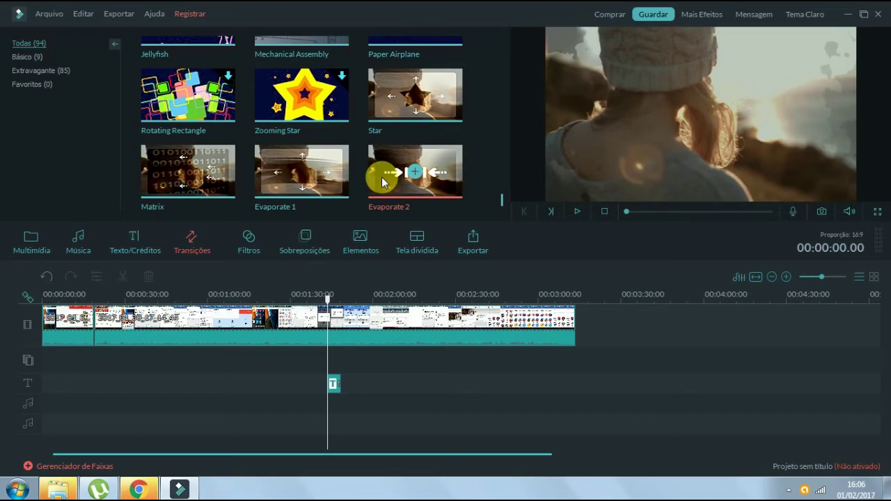
left_click_drag(382, 176, 95, 321)
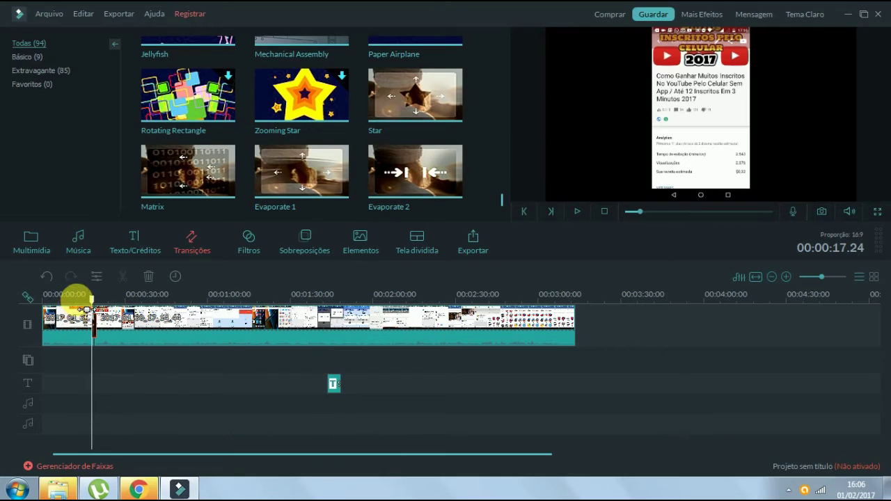
Step: Play the timeline from shortly before the cut to preview the transition between the two clips
left_click(77, 301)
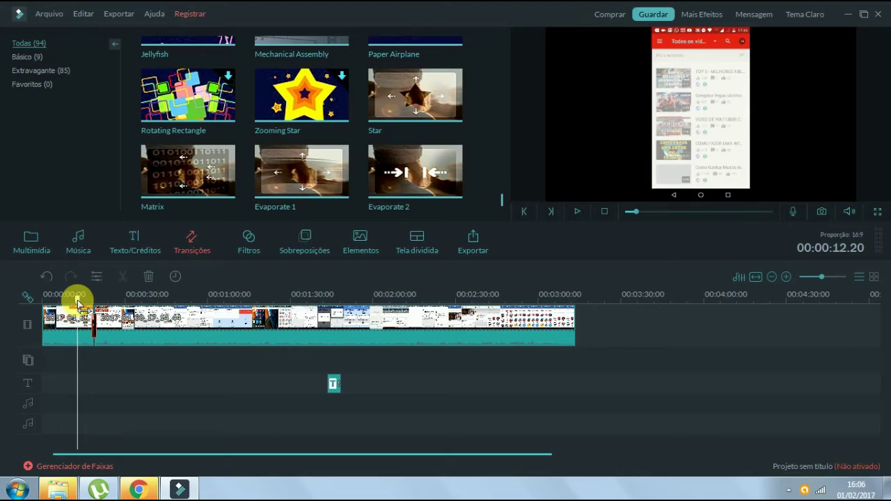
left_click(576, 212)
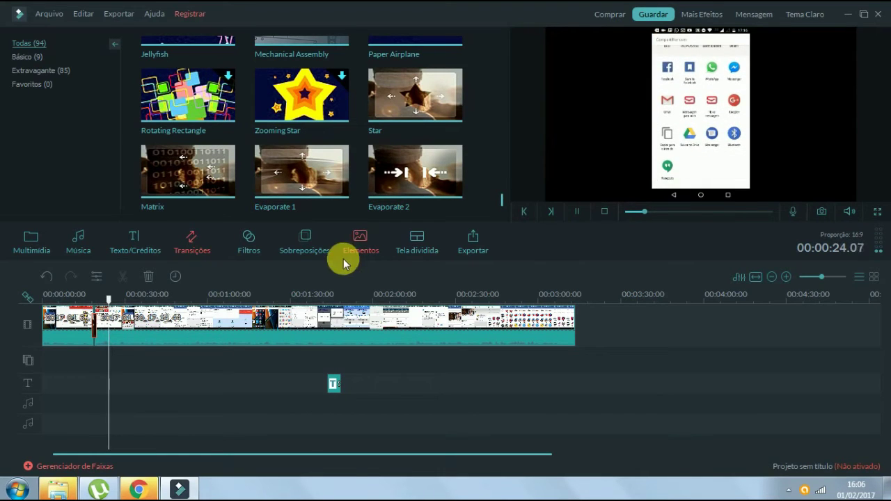
left_click(86, 295)
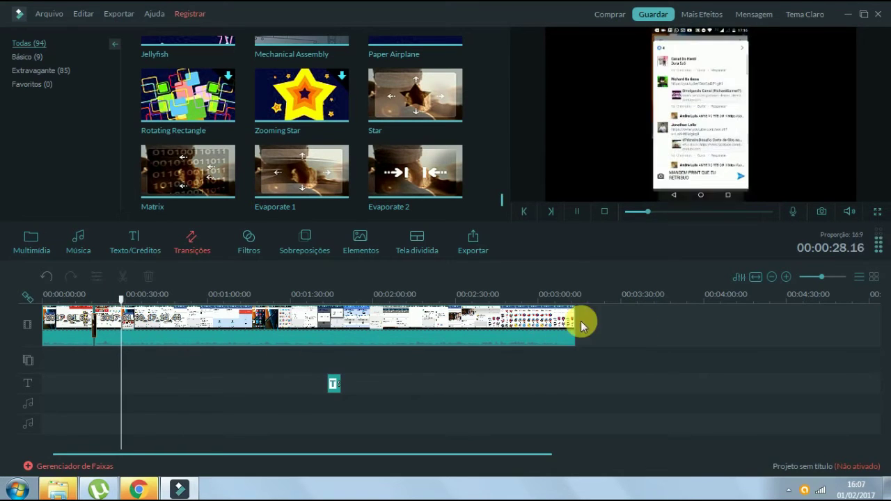
Step: Open the transition's settings, stop playback and try to extend the transition's start further over the first clip
double_click(94, 331)
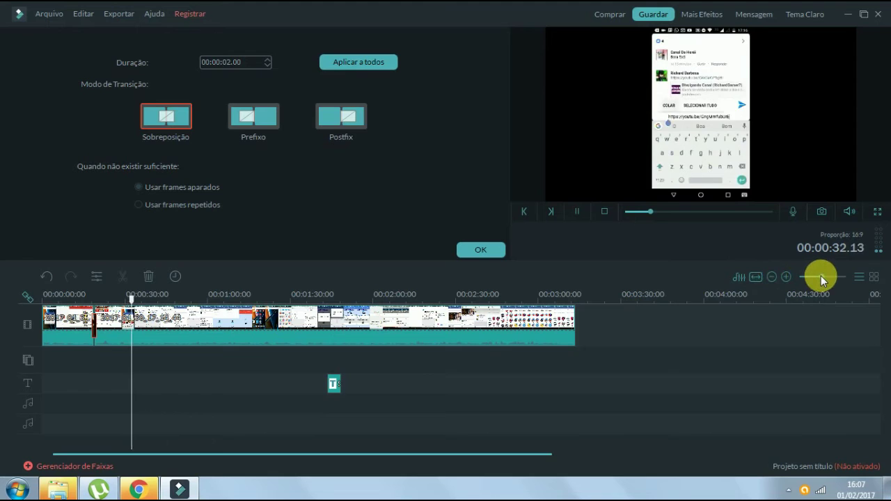
left_click_drag(821, 276, 832, 276)
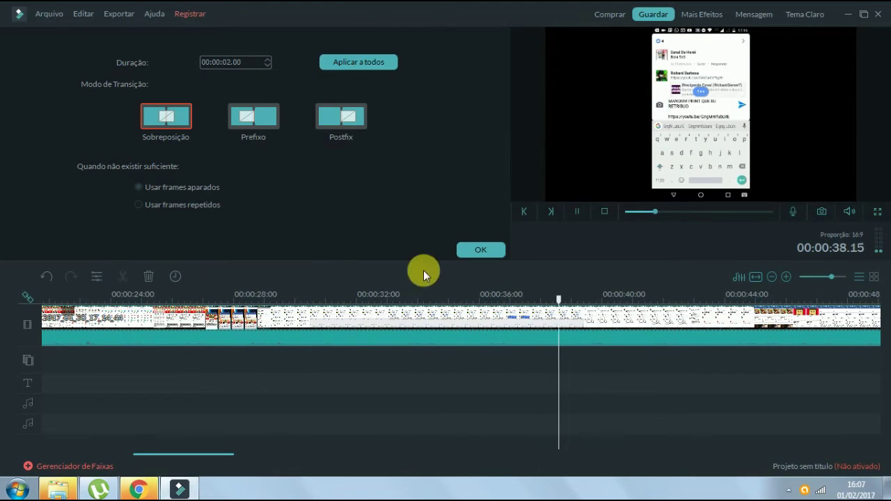
left_click(578, 211)
left_click_drag(147, 453, 113, 454)
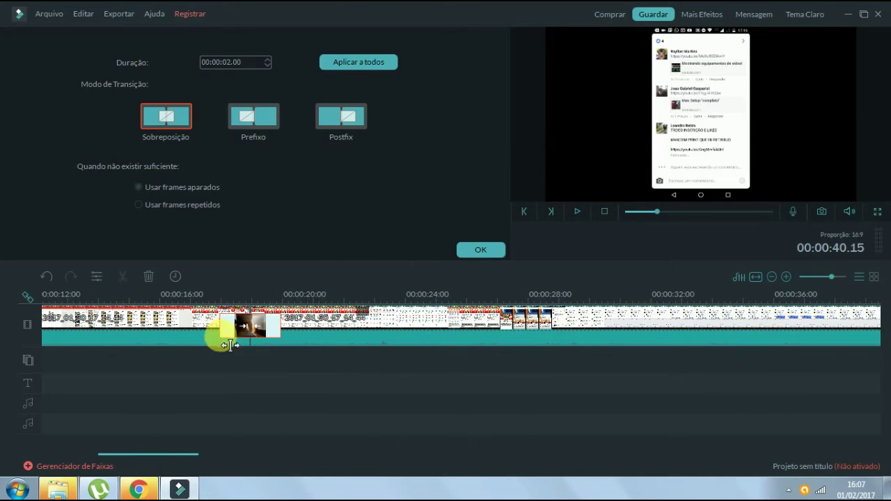
left_click_drag(229, 336, 90, 341)
Step: Examine the video track along its length at several zoom levels, opening and closing the clip's video settings
double_click(91, 341)
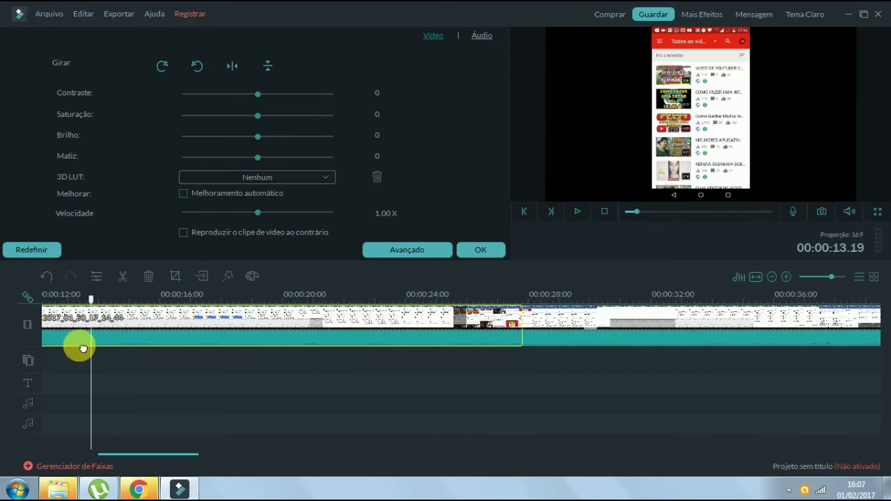
key("Home")
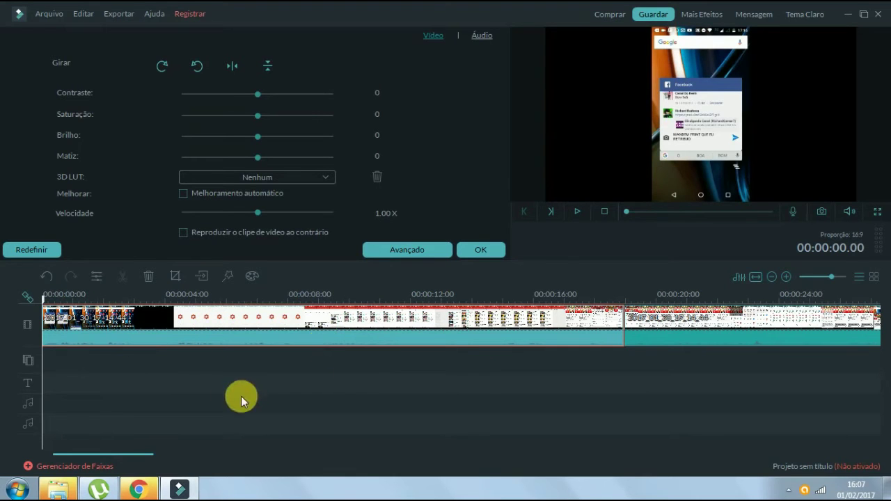
left_click_drag(148, 454, 282, 451)
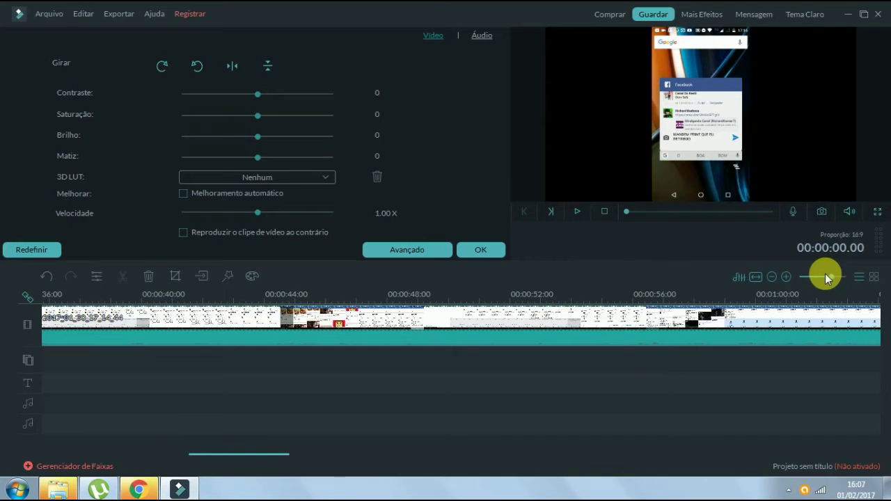
left_click(772, 277)
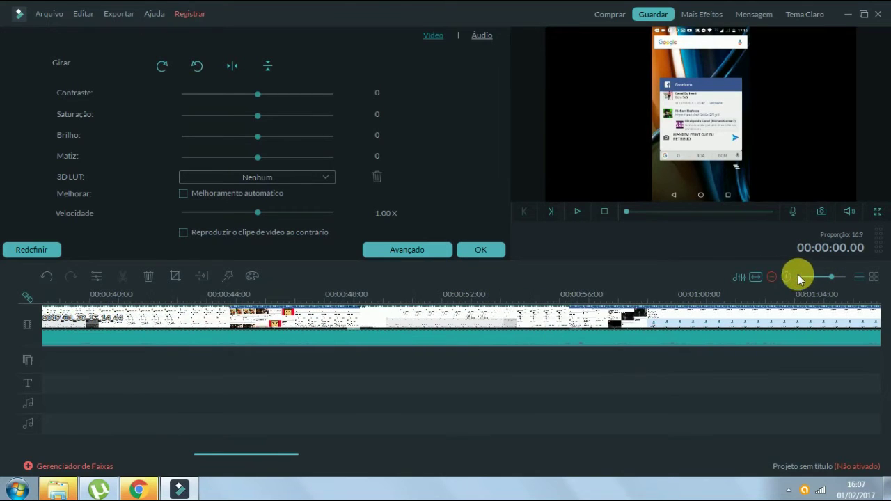
left_click(815, 276)
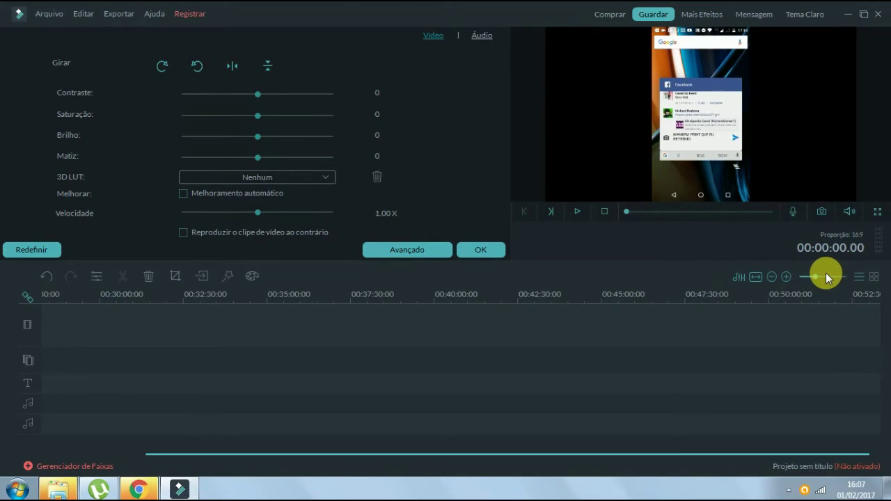
left_click(826, 277)
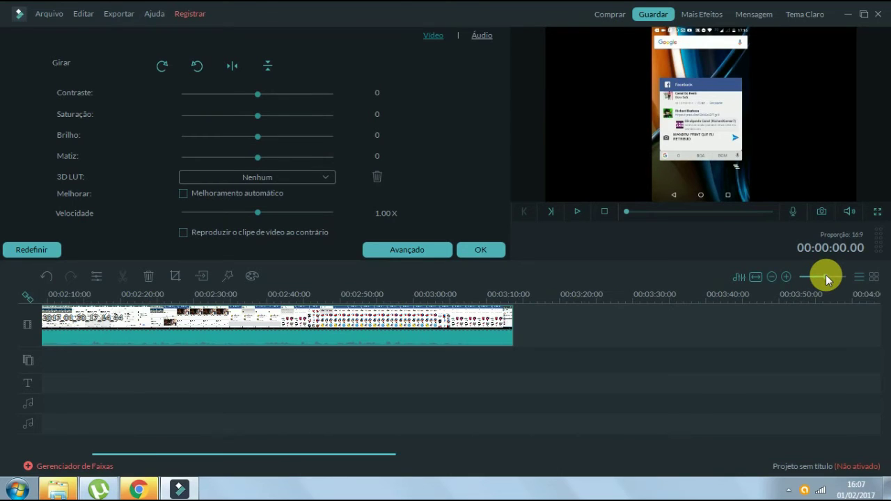
left_click(833, 277)
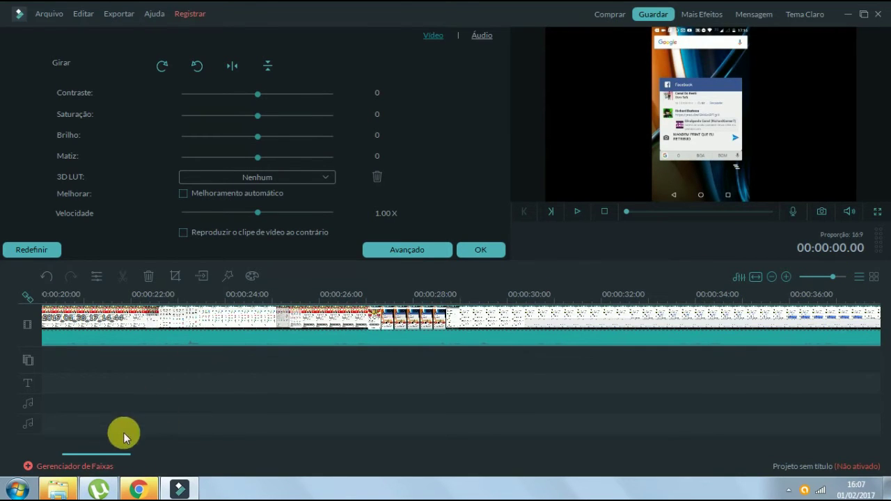
left_click_drag(120, 452, 386, 409)
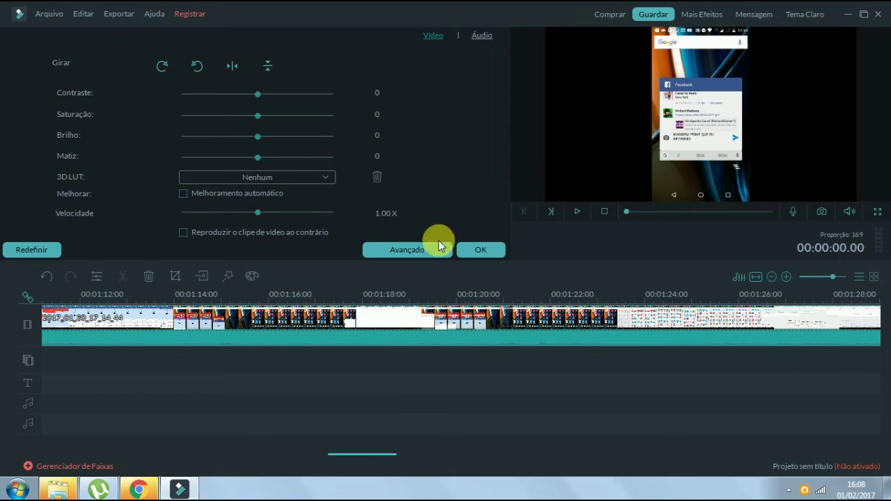
left_click(478, 250)
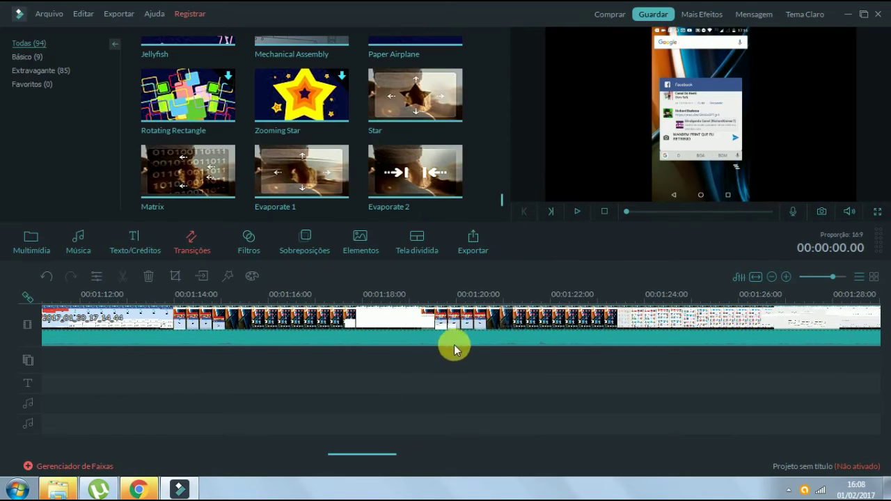
Step: Add the Evaporate 2 transition to the end of the last clip on the video track
left_click(822, 278)
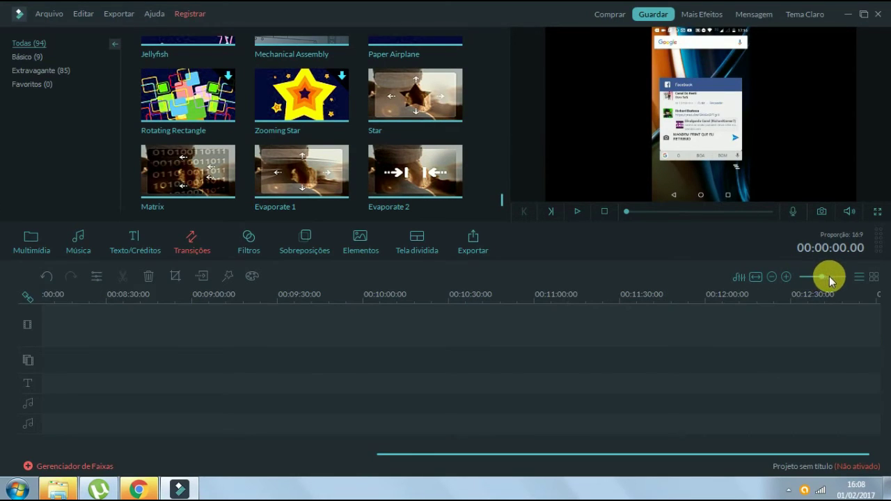
left_click(830, 277)
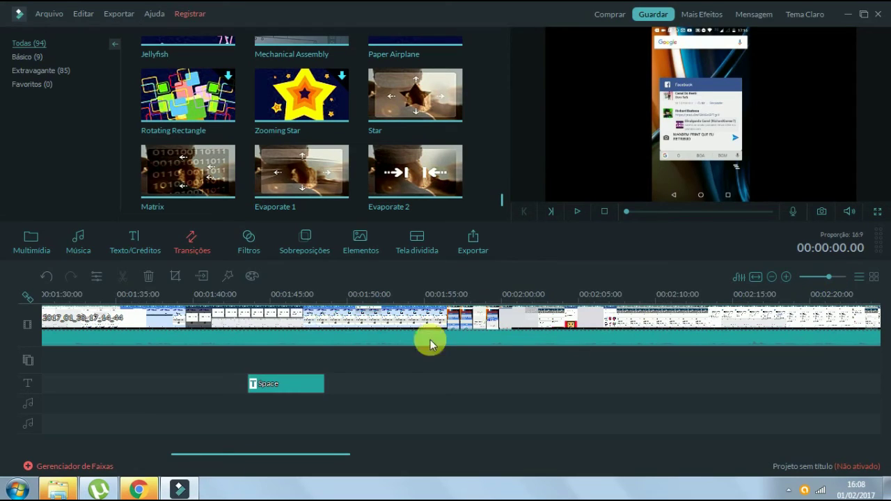
mouse_move(383, 169)
left_click(437, 173)
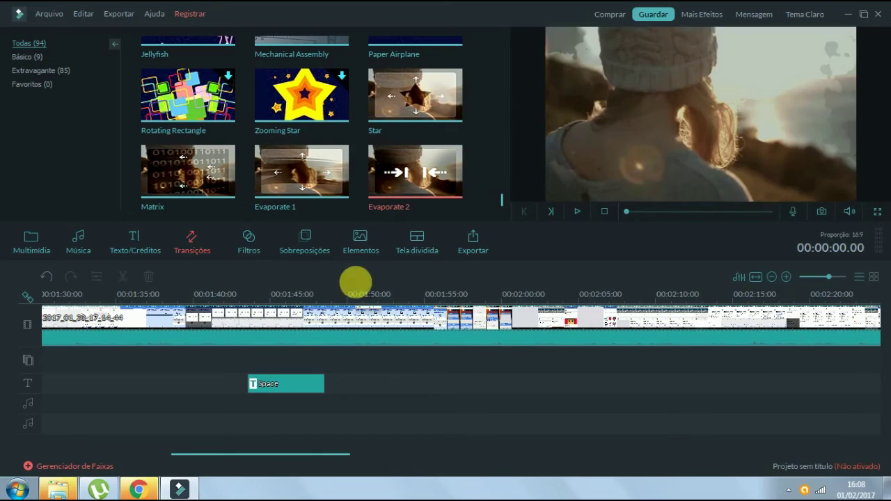
left_click(359, 311)
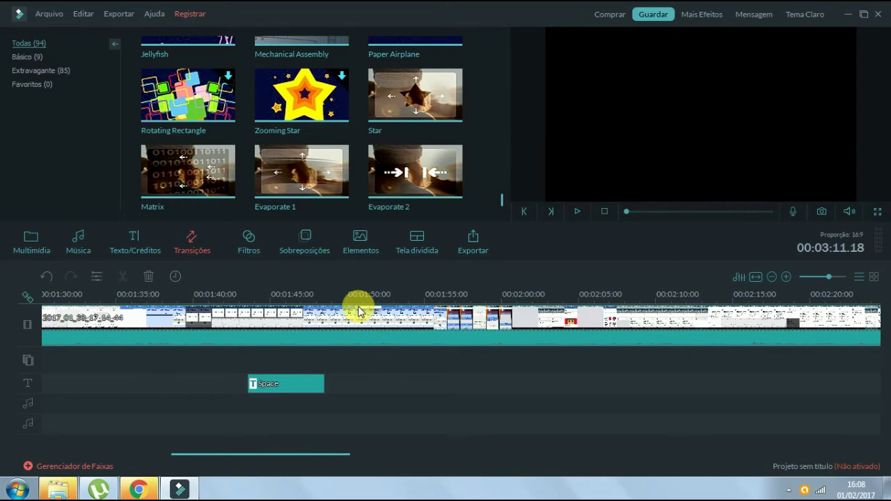
Step: Play the final seconds of the timeline to preview the transition at the end of the last clip
left_click(420, 186)
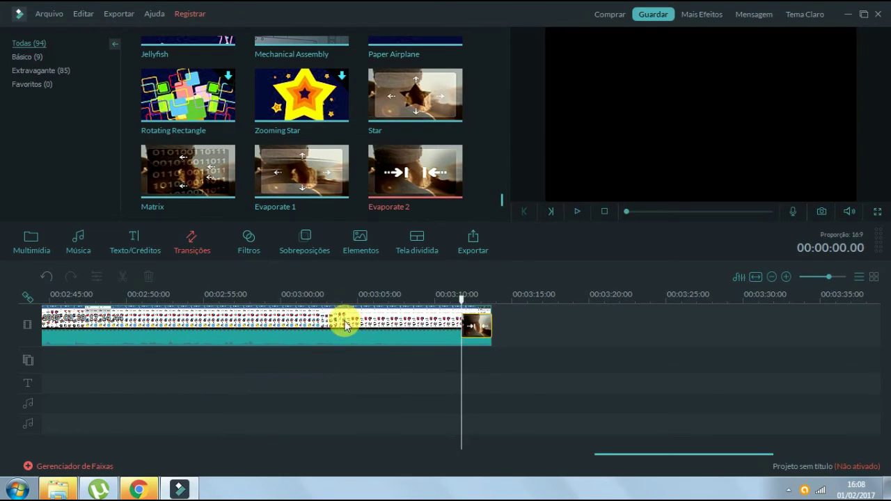
left_click_drag(461, 299, 320, 322)
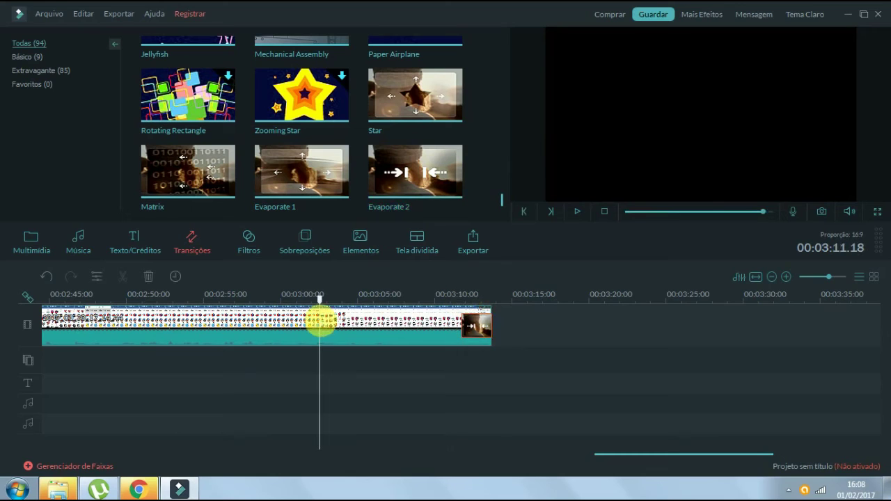
left_click(579, 211)
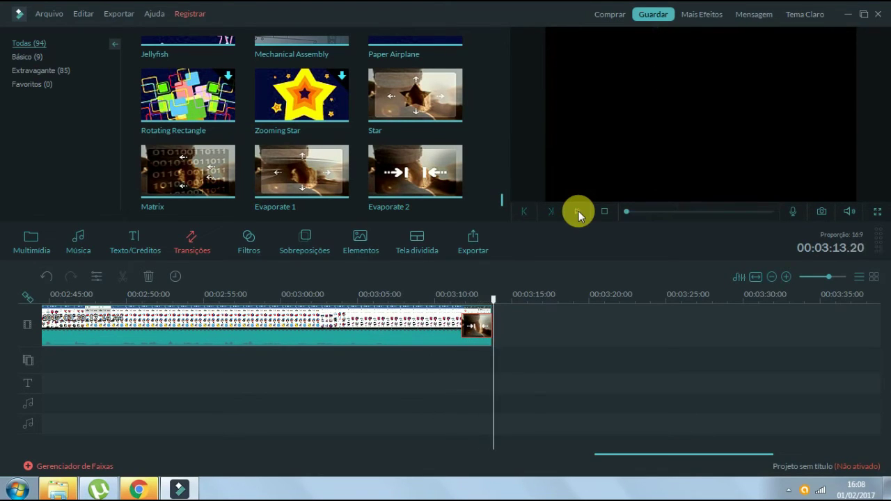
Step: Play the opening seconds of the timeline for review and browse the transition library
left_click(579, 211)
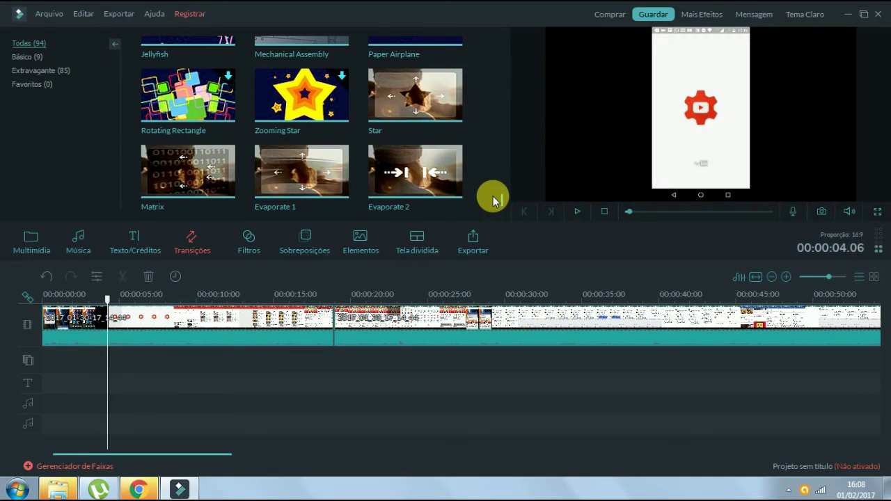
scroll(504, 186, "down", 5)
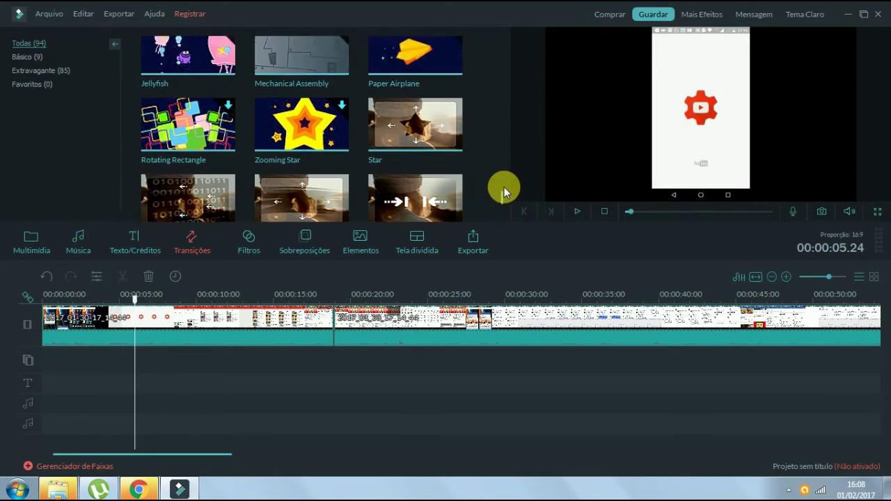
scroll(502, 162, "down", 10)
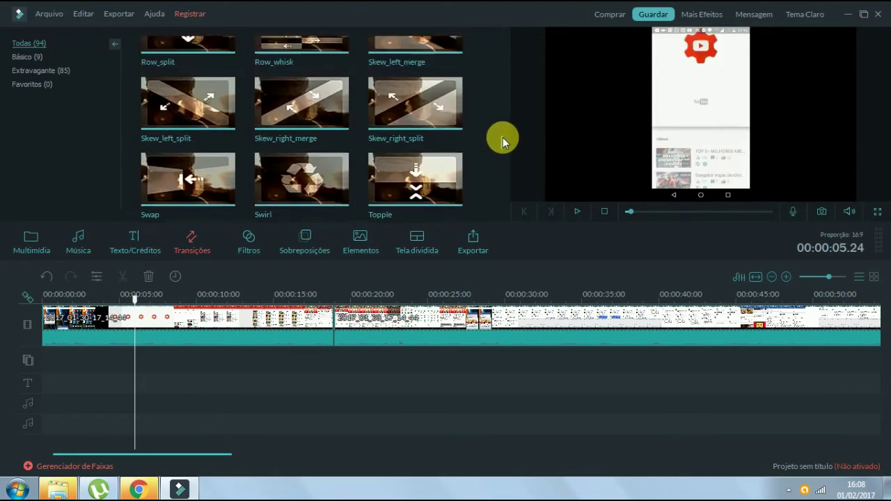
scroll(503, 118, "up", 2)
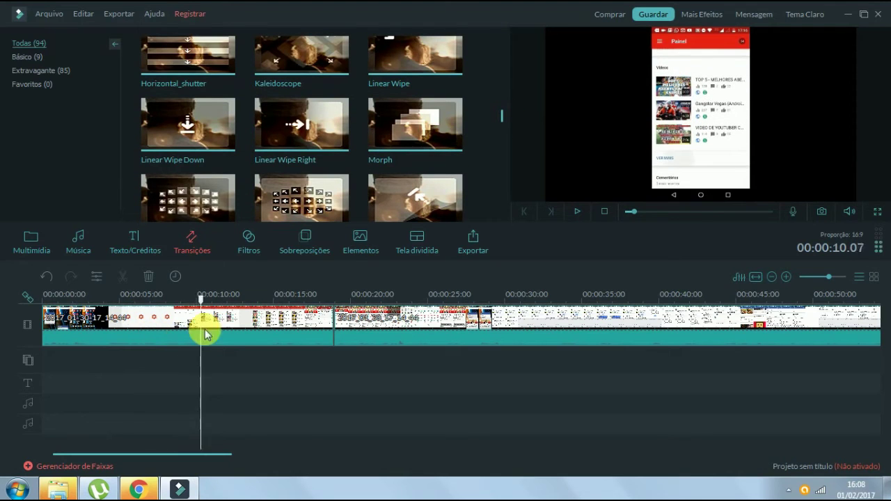
left_click(579, 211)
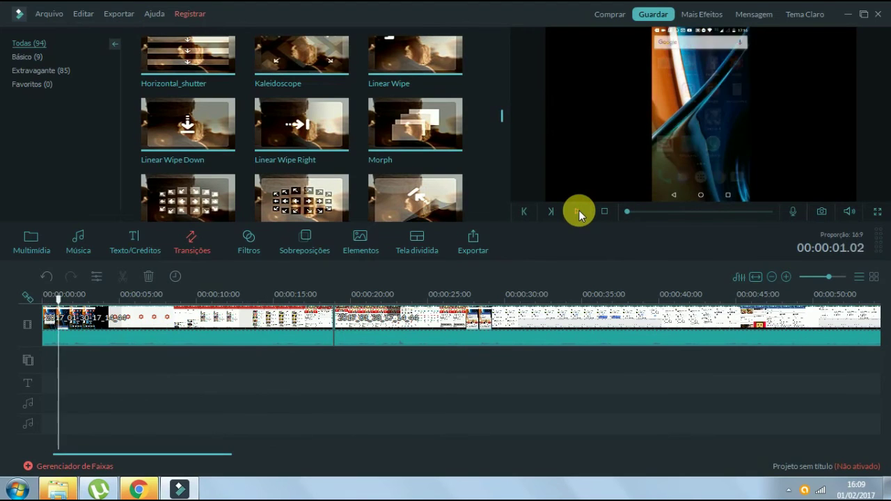
key("space")
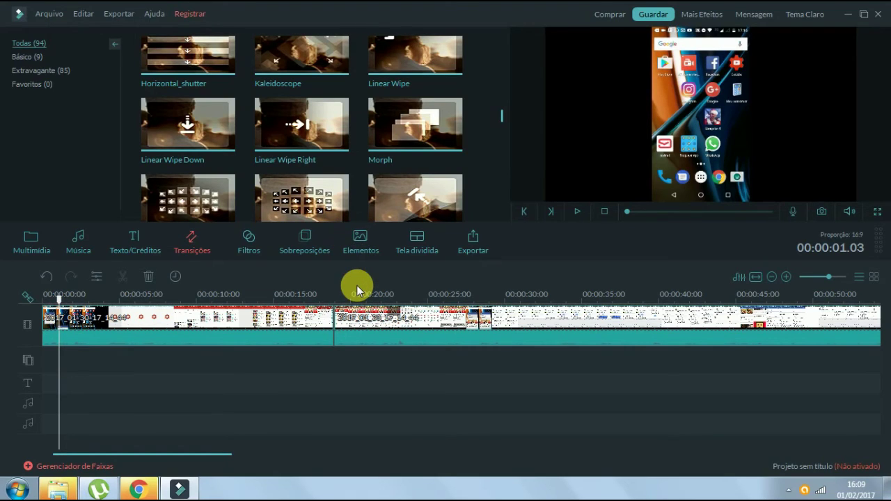
Step: Open the filter library and preview the Particle 1, Colorful Light Leaks 4 and Fire 1 filters
left_click(249, 244)
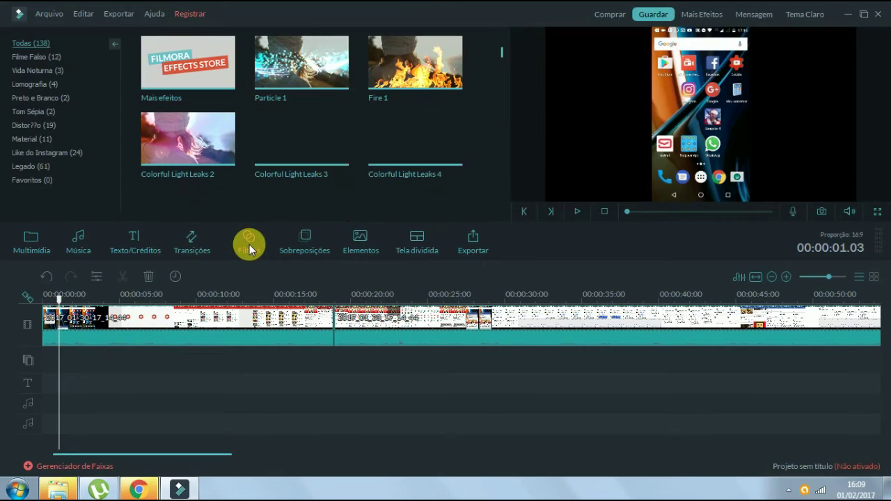
left_click(289, 77)
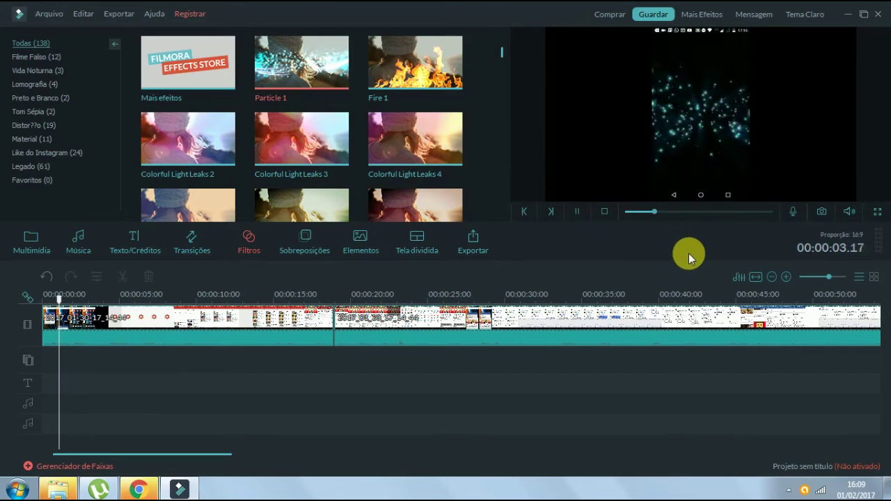
left_click(441, 160)
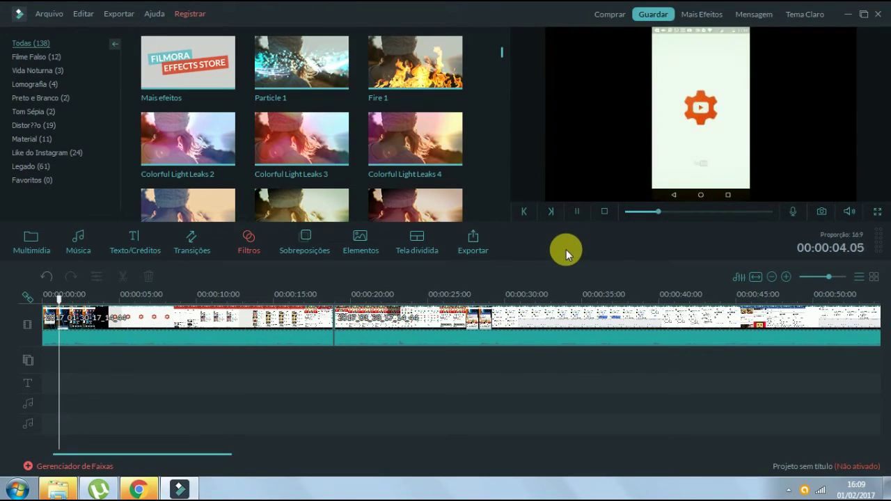
mouse_move(422, 83)
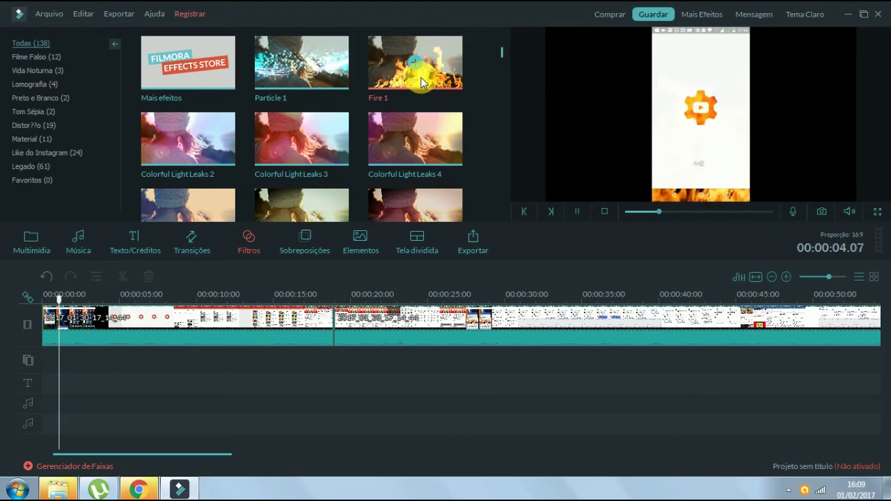
Step: Preview the Bokeh 4 overlay, then download the Bokeh 5 overlay and play its preview
left_click(301, 253)
double_click(314, 143)
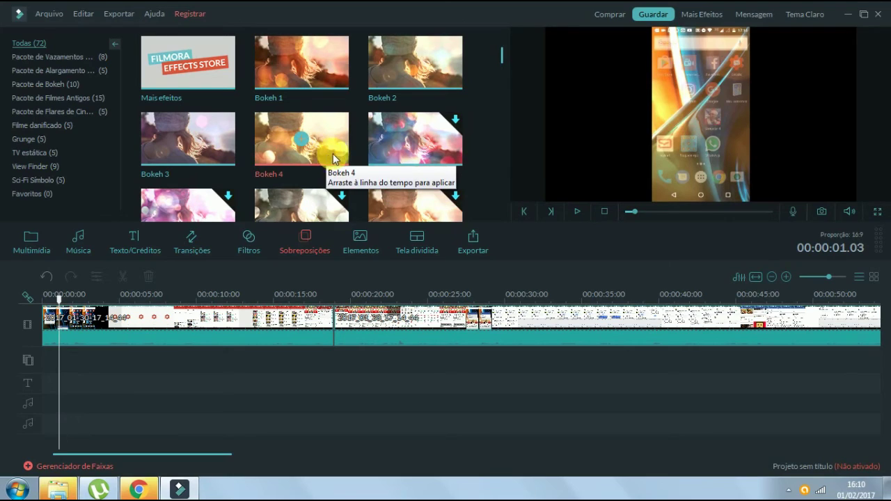
left_click(394, 157)
double_click(394, 155)
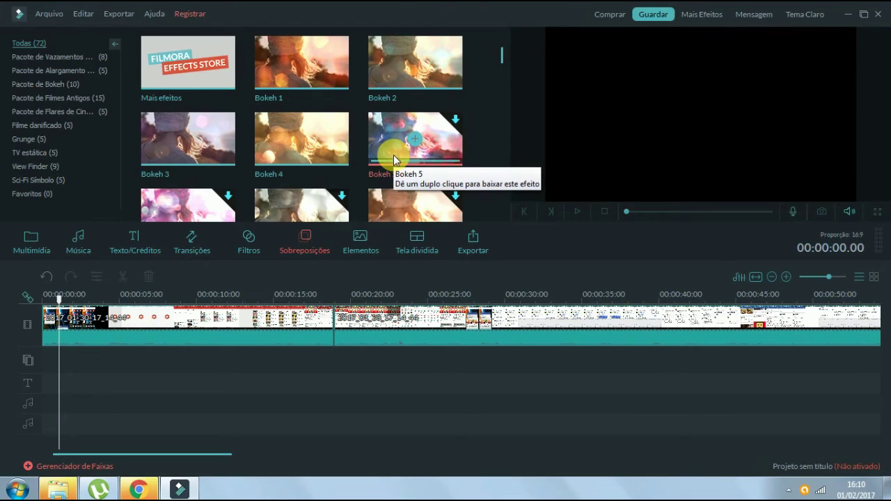
left_click(577, 216)
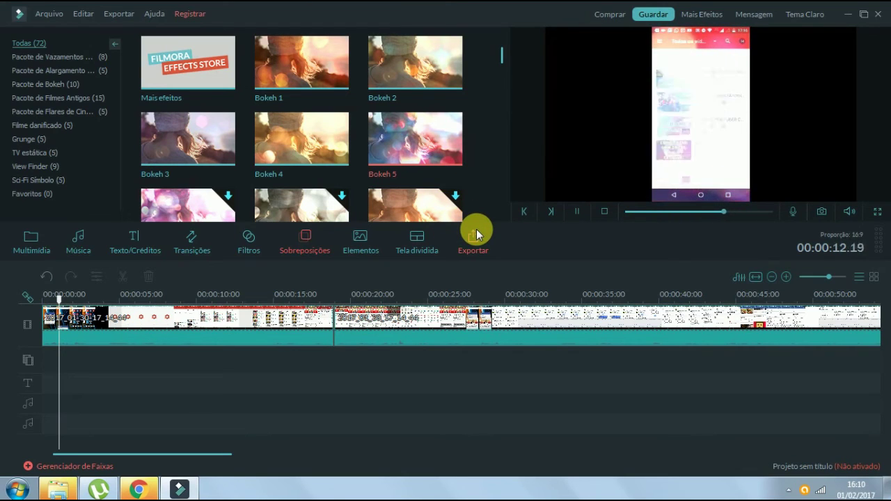
Step: Preview the Vacation 1 and Vacation 2 elements and look over the split-screen layouts
left_click(360, 241)
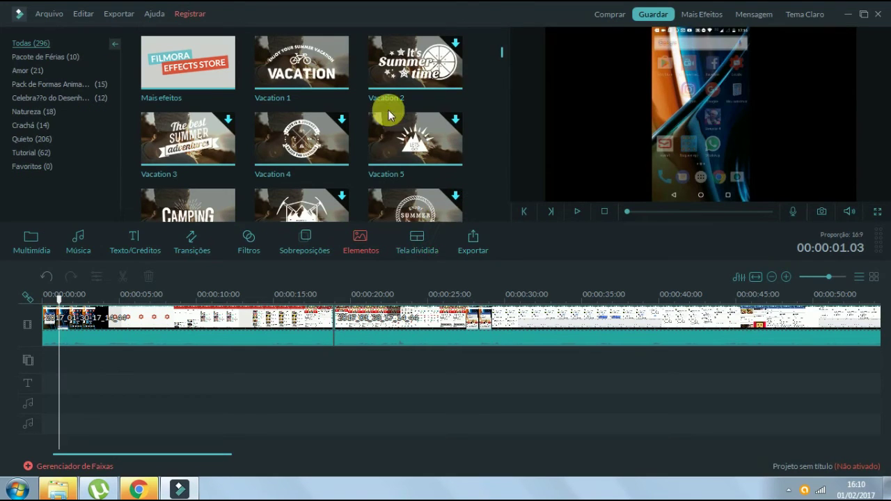
left_click(316, 84)
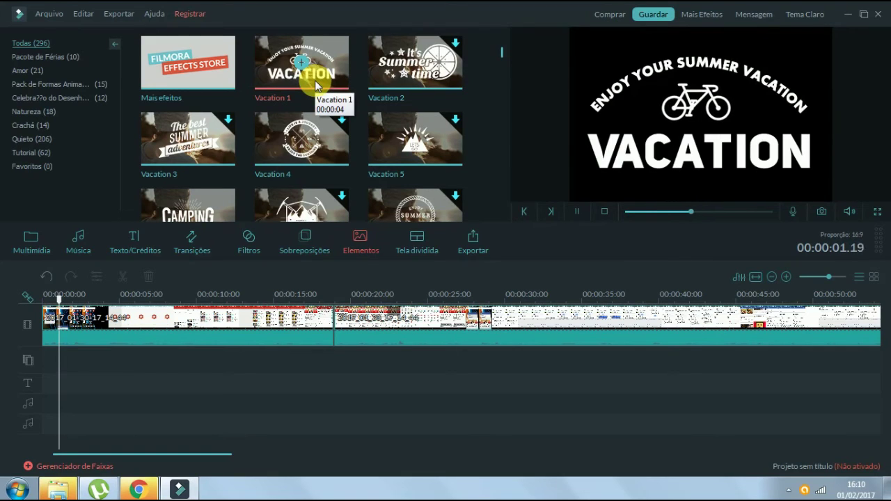
left_click(381, 77)
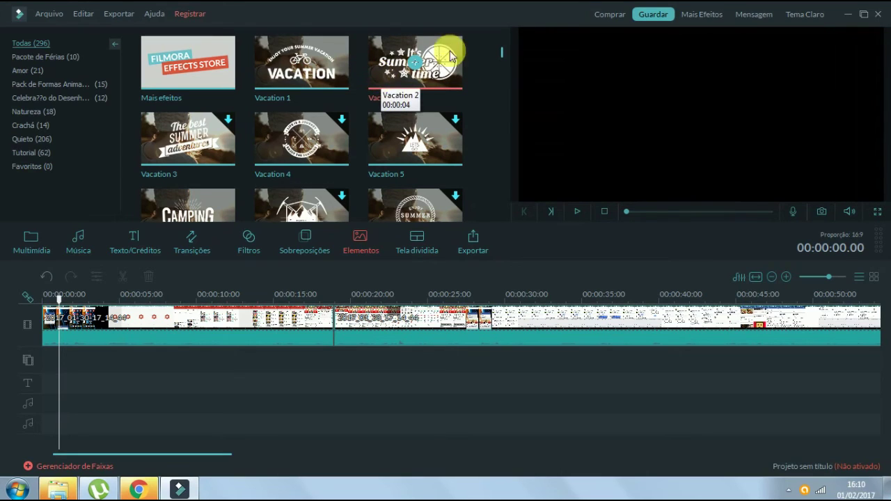
left_click(577, 211)
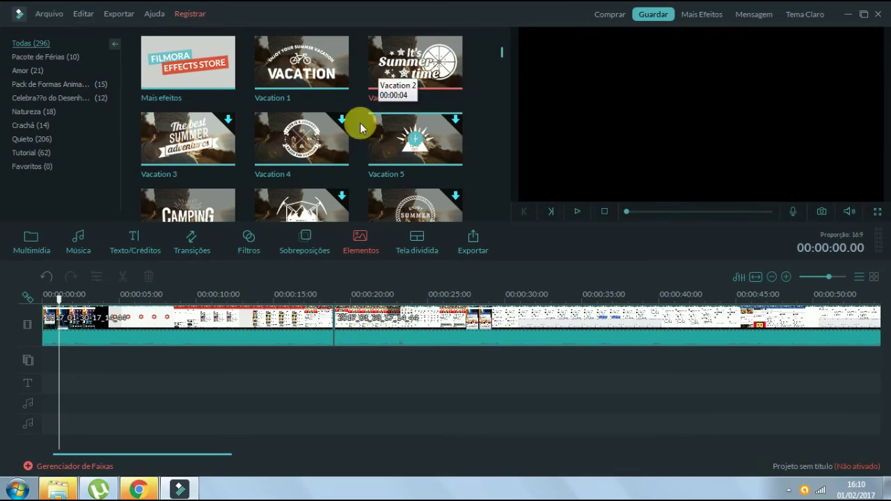
left_click(409, 248)
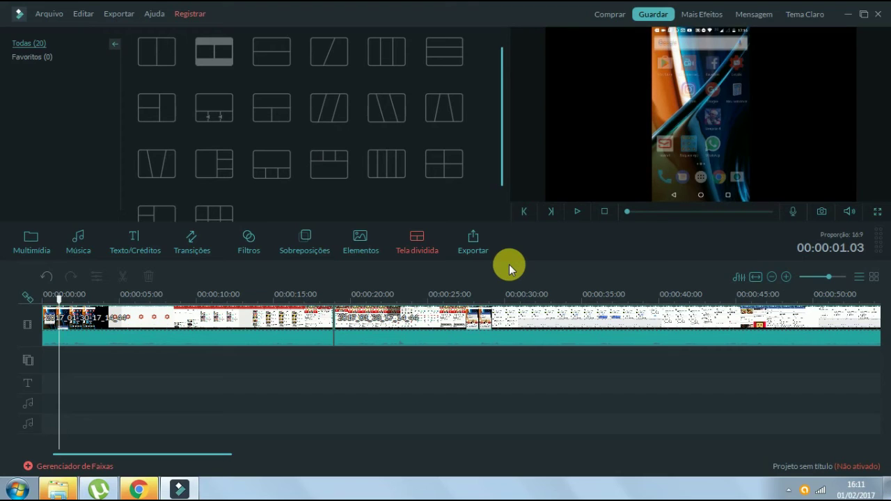
Step: Open the export options for MP4 output, review the quality, video and audio settings and accept them
left_click(473, 245)
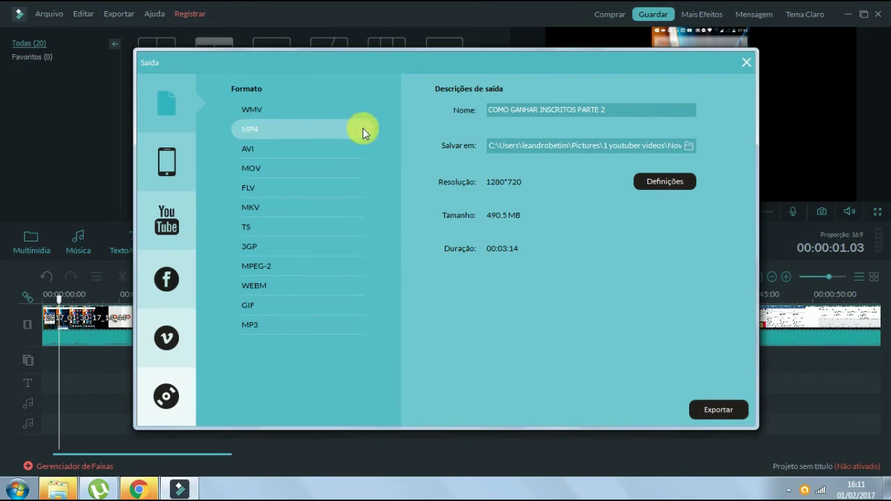
left_click(665, 182)
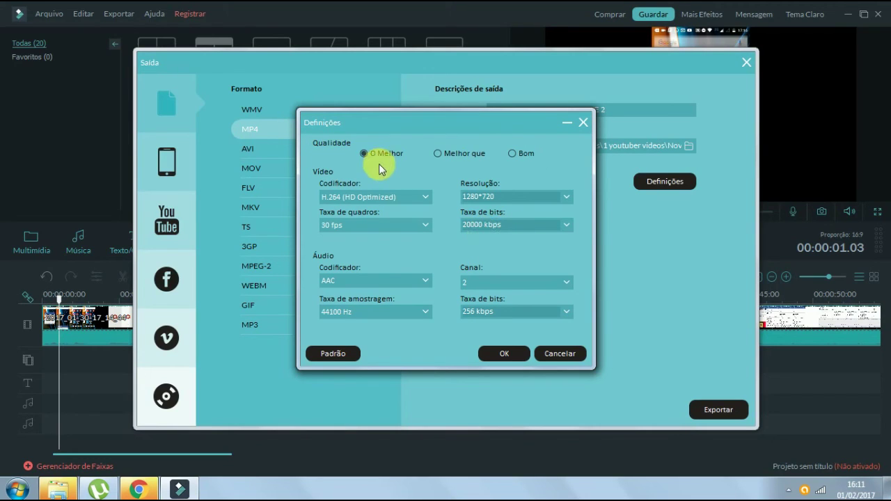
left_click(506, 355)
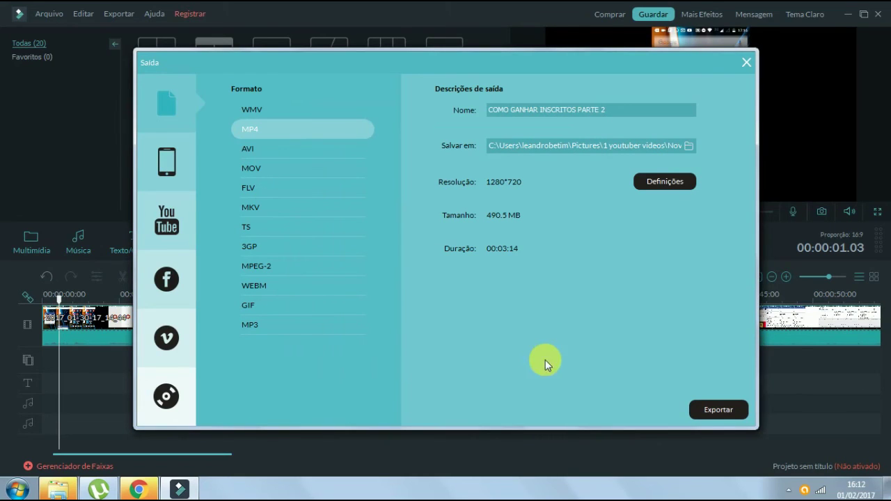
Step: Start exporting the video and open the software registration form from the trial-version notice
left_click(722, 413)
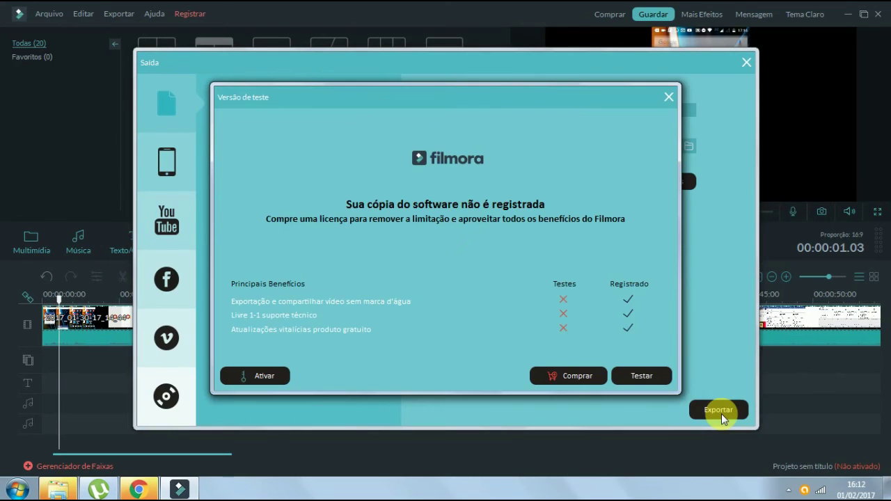
left_click(264, 376)
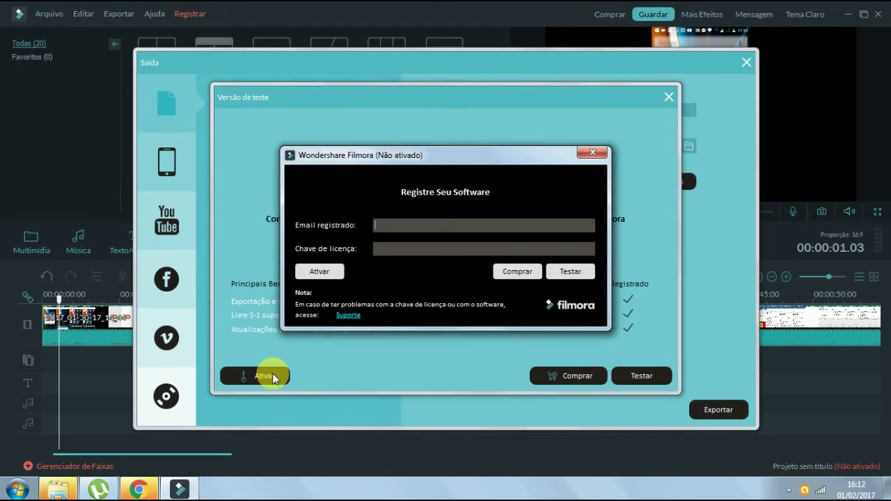